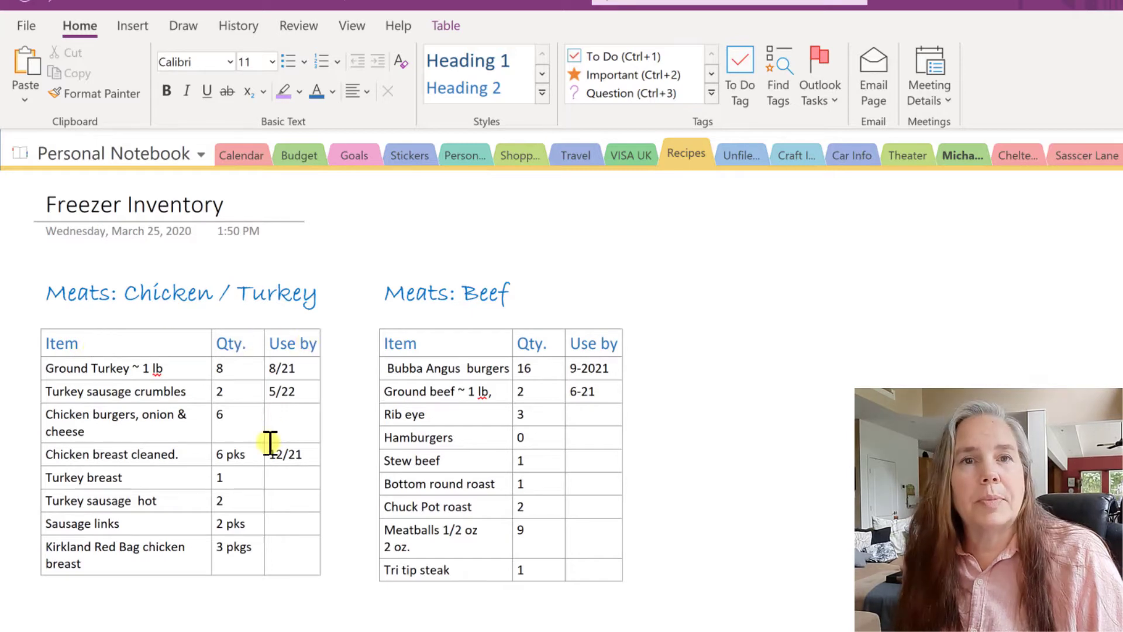
click(184, 275)
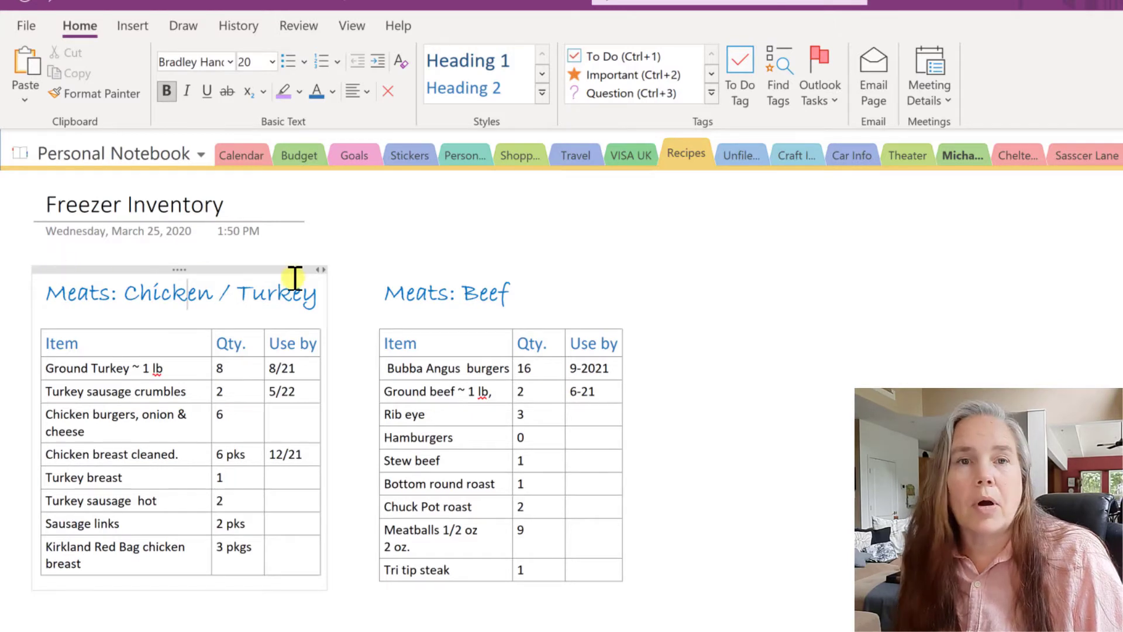
mouse_move(202, 268)
mouse_down()
mouse_move(205, 293)
mouse_move(242, 301)
mouse_move(833, 289)
mouse_move(664, 296)
mouse_move(419, 266)
mouse_move(193, 255)
mouse_up()
click(193, 255)
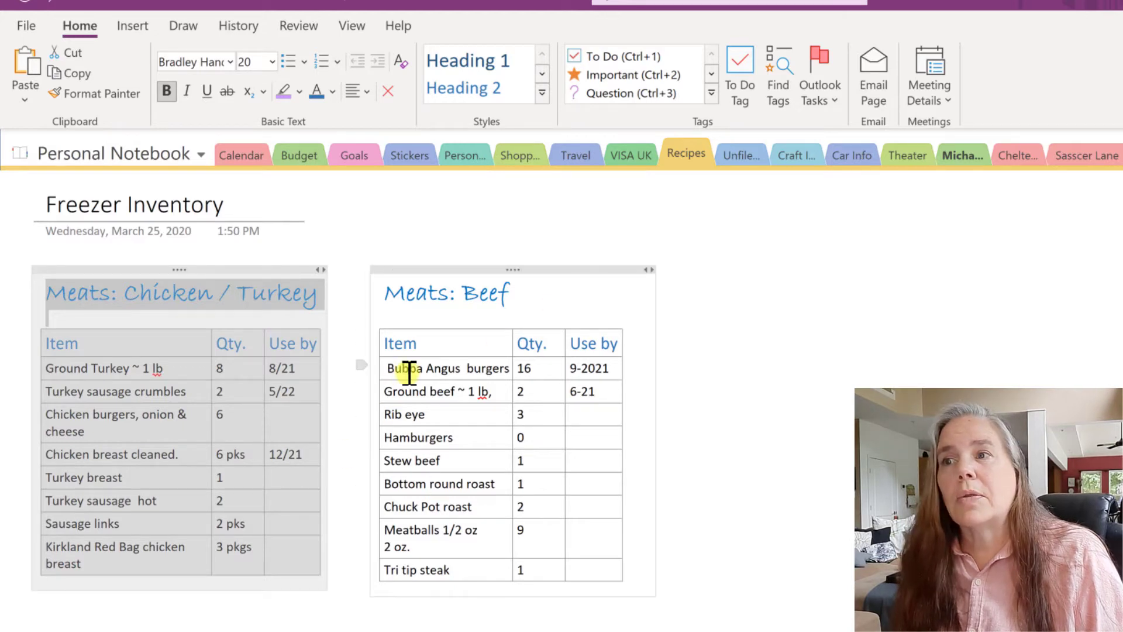
Add an empty row to the end of the Meats: Beef table, below Tri tip steak
click(581, 563)
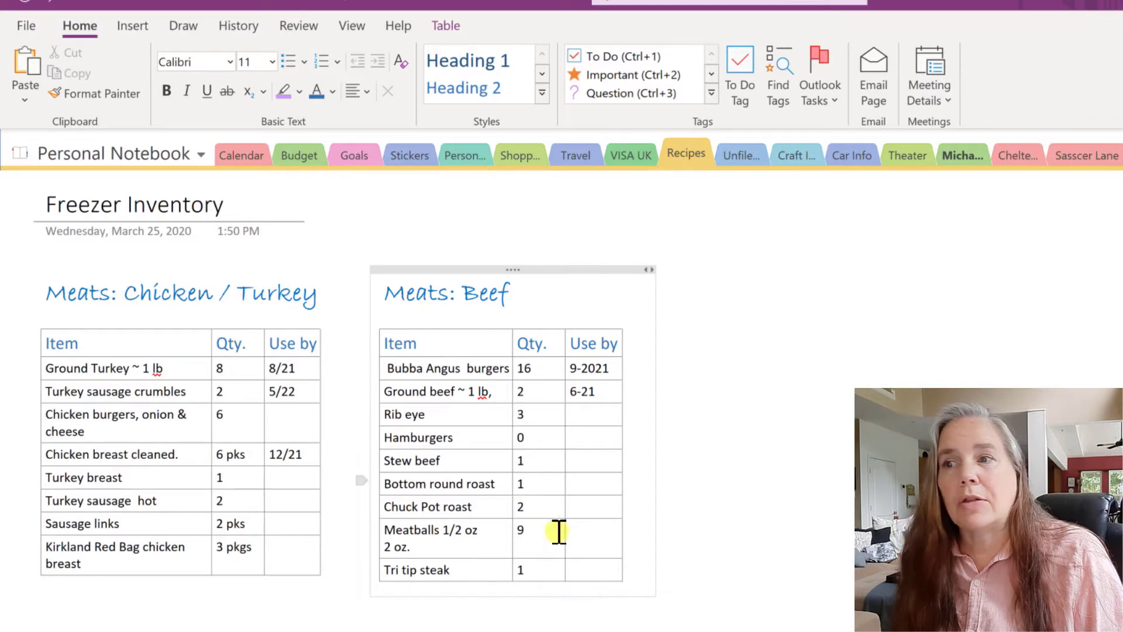
click(578, 565)
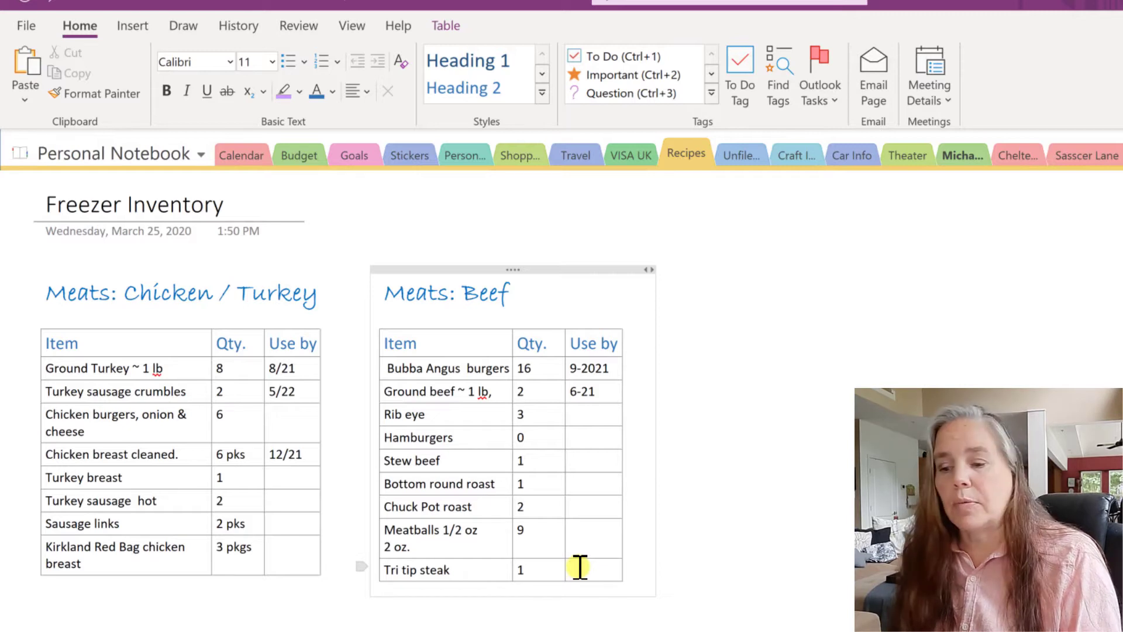
key(Tab)
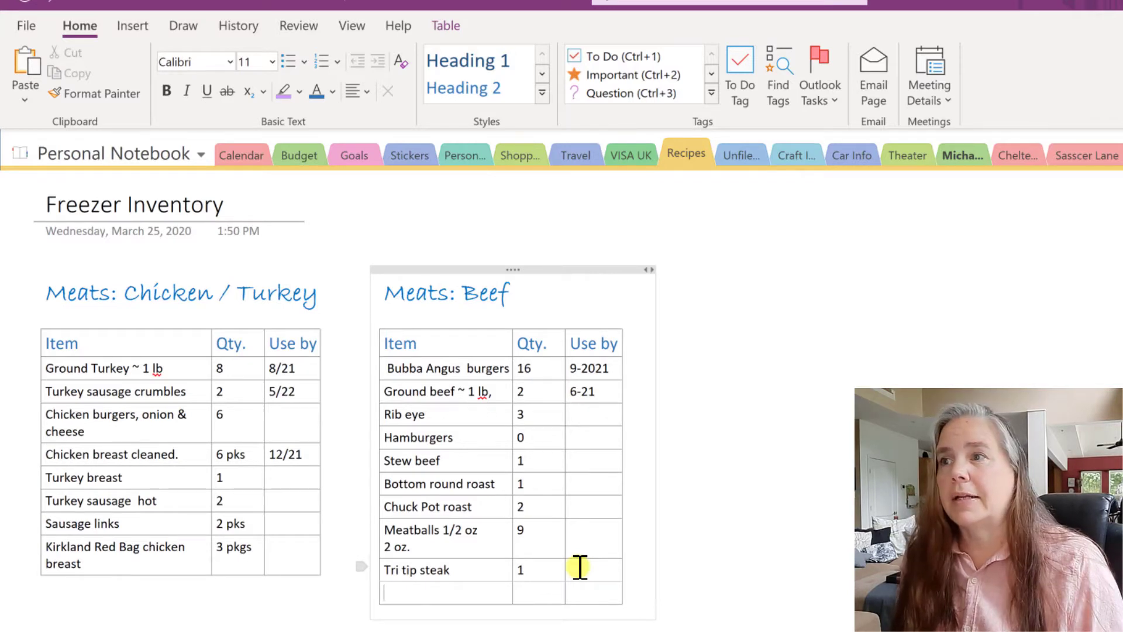
Look through the freezer inventory tables on the page, from Meats: Chicken / Turkey down to Dessert baking items
click(289, 301)
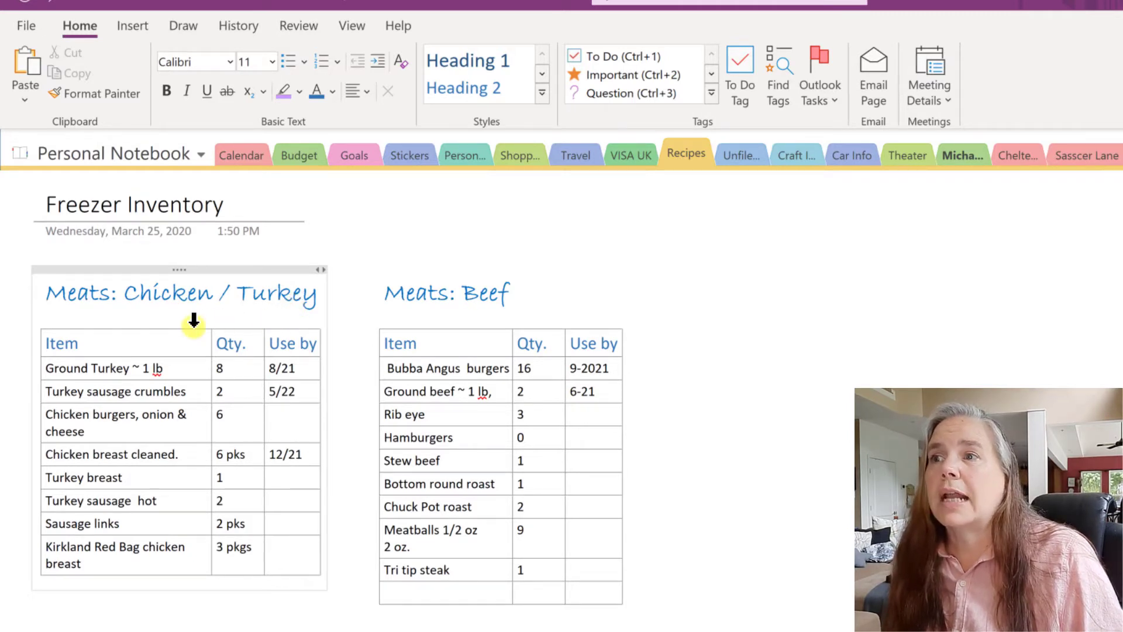
scroll(356, 333, down, 1)
scroll(356, 332, down, 5)
scroll(356, 333, down, 1)
scroll(356, 333, down, 3)
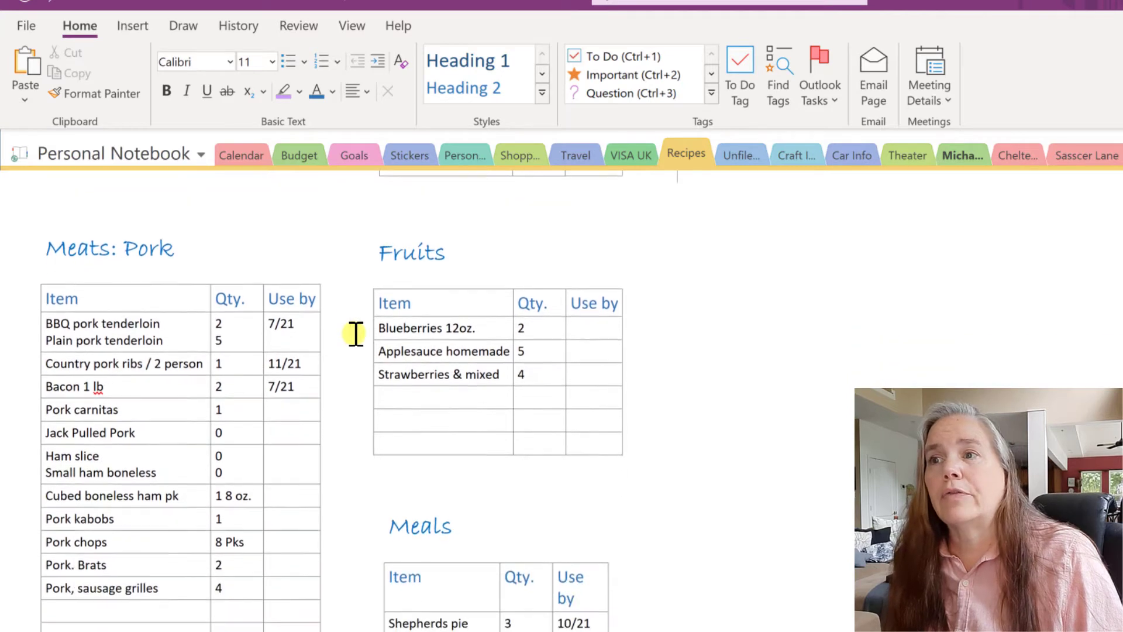
scroll(356, 333, down, 1)
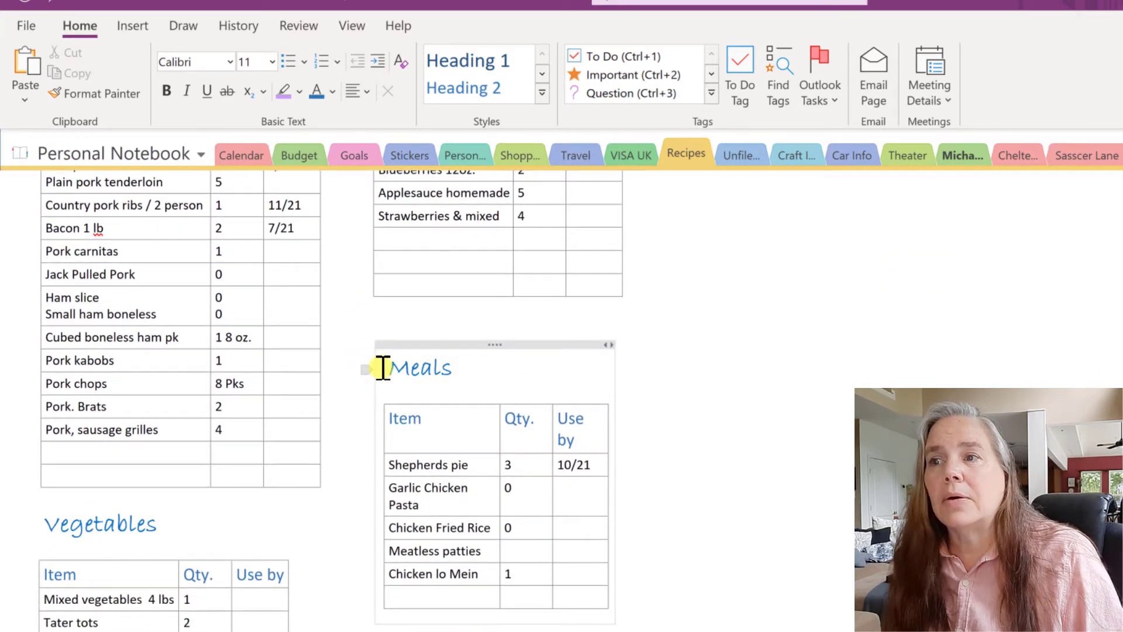
scroll(345, 381, down, 3)
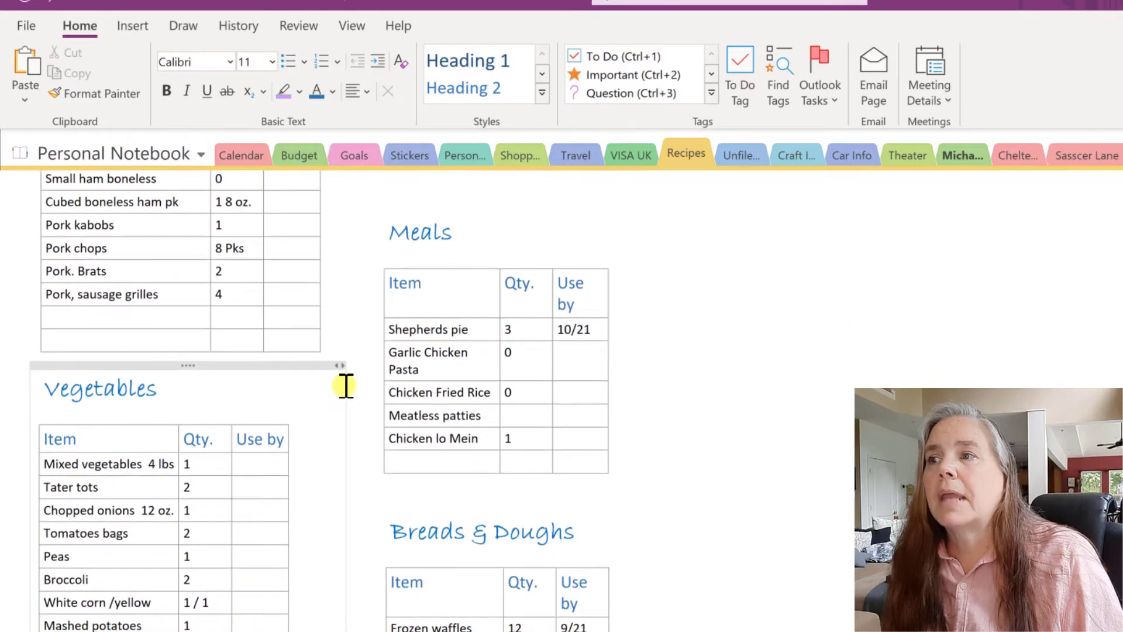
scroll(298, 396, down, 3)
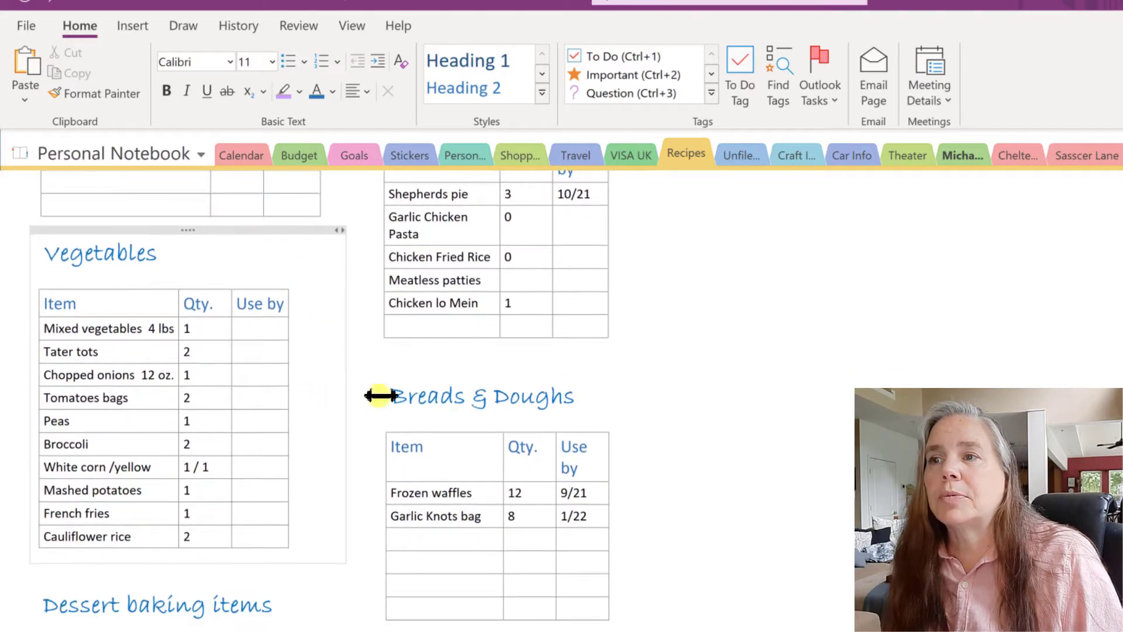
scroll(399, 392, down, 3)
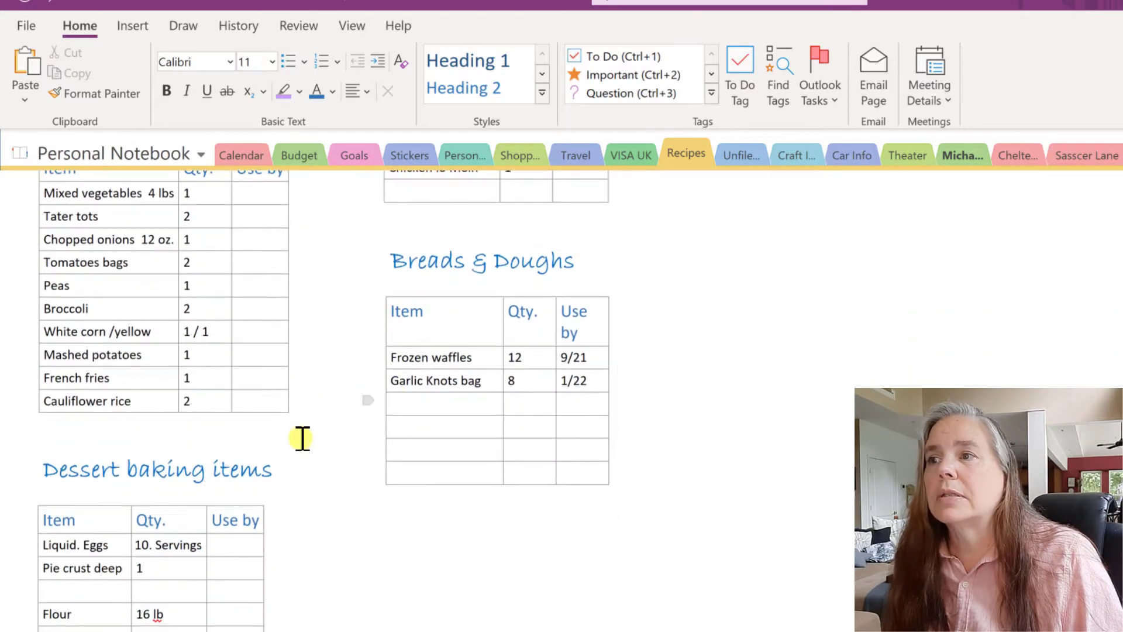
scroll(305, 459, down, 1)
scroll(308, 462, down, 2)
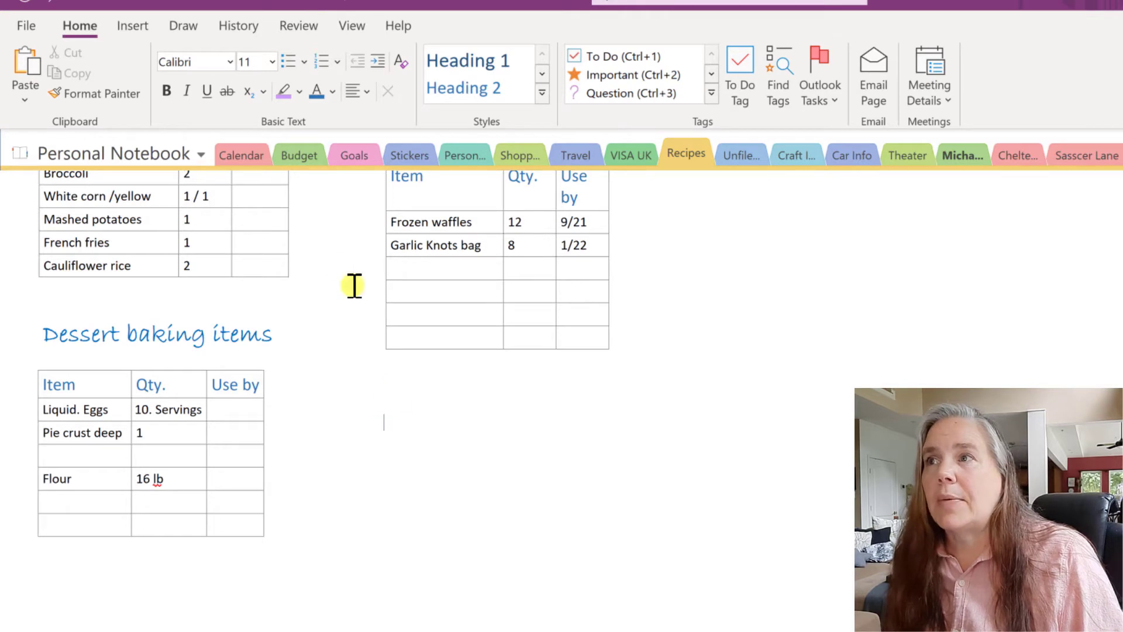
Insert a table of three columns and six rows below the Breads & Doughs table, with the column headings Item, Qty. and Use By
click(133, 24)
click(81, 65)
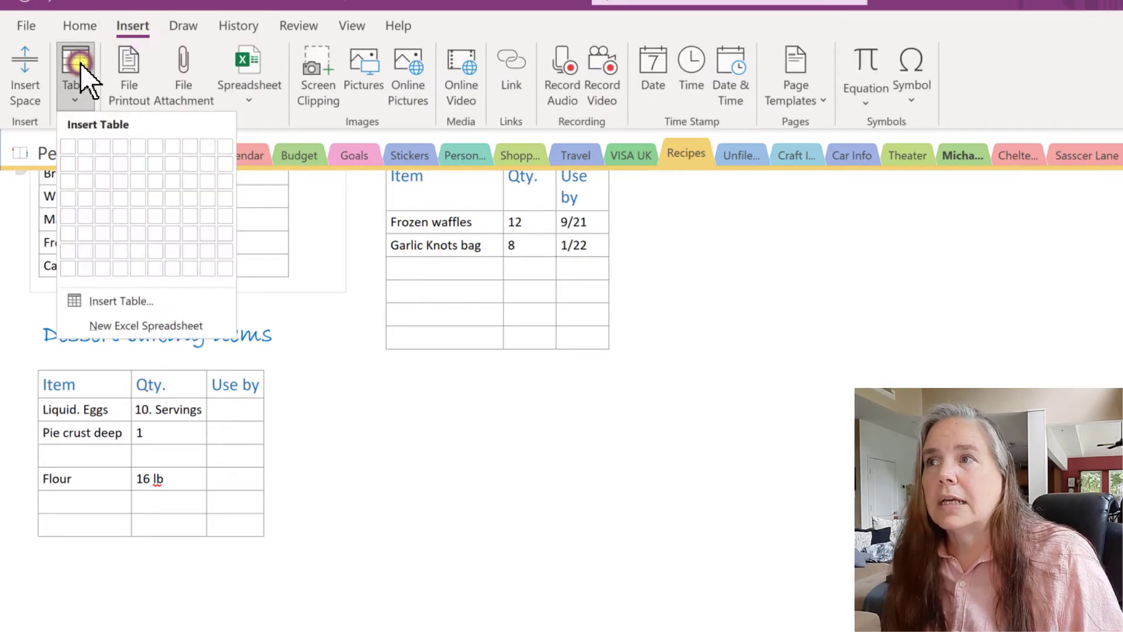
click(106, 234)
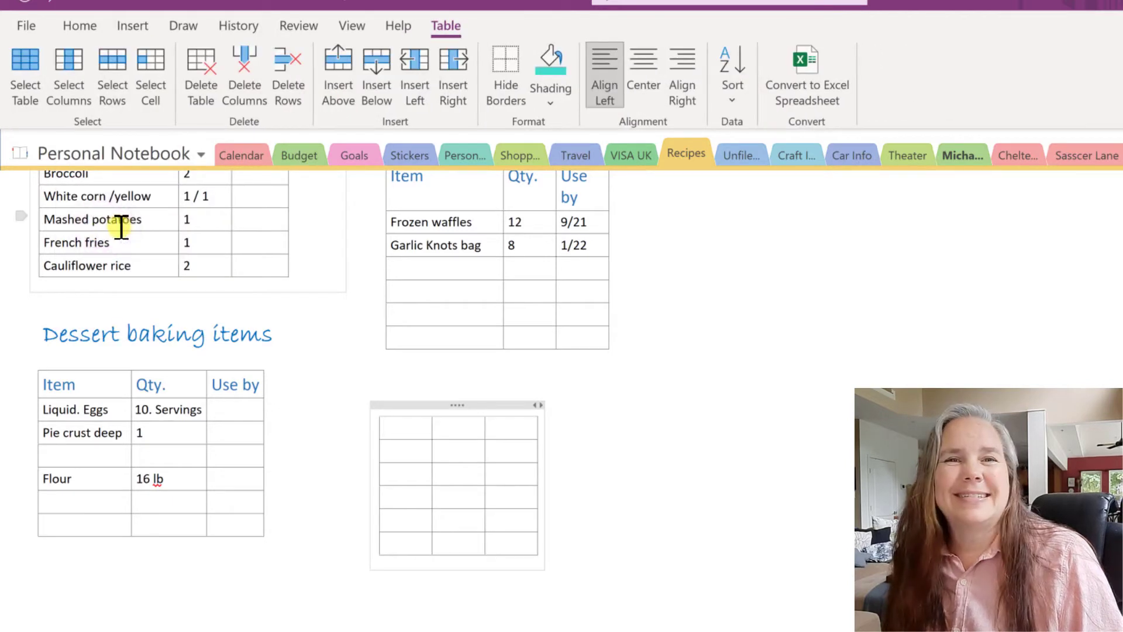
click(441, 424)
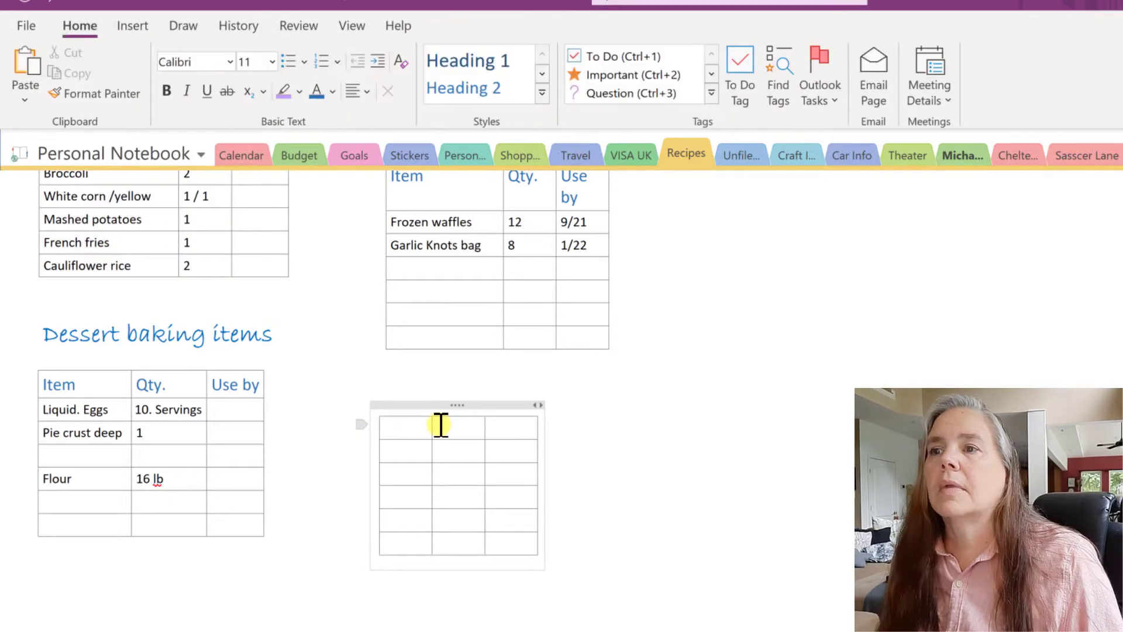
click(415, 427)
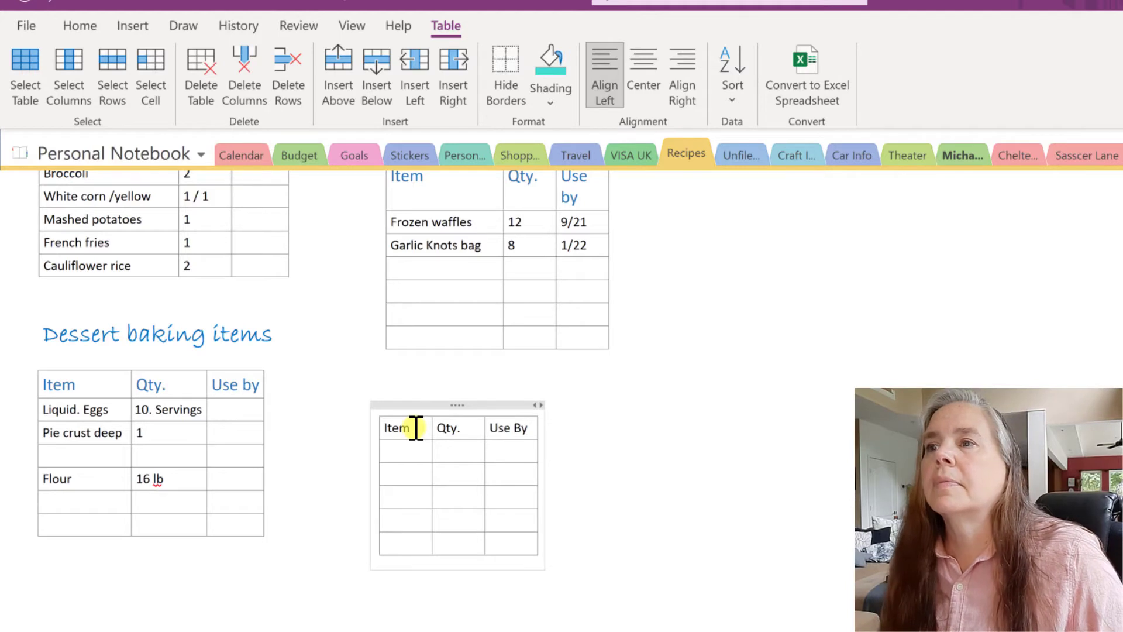
Format the new table's heading row in blue text at font size 14
click(383, 428)
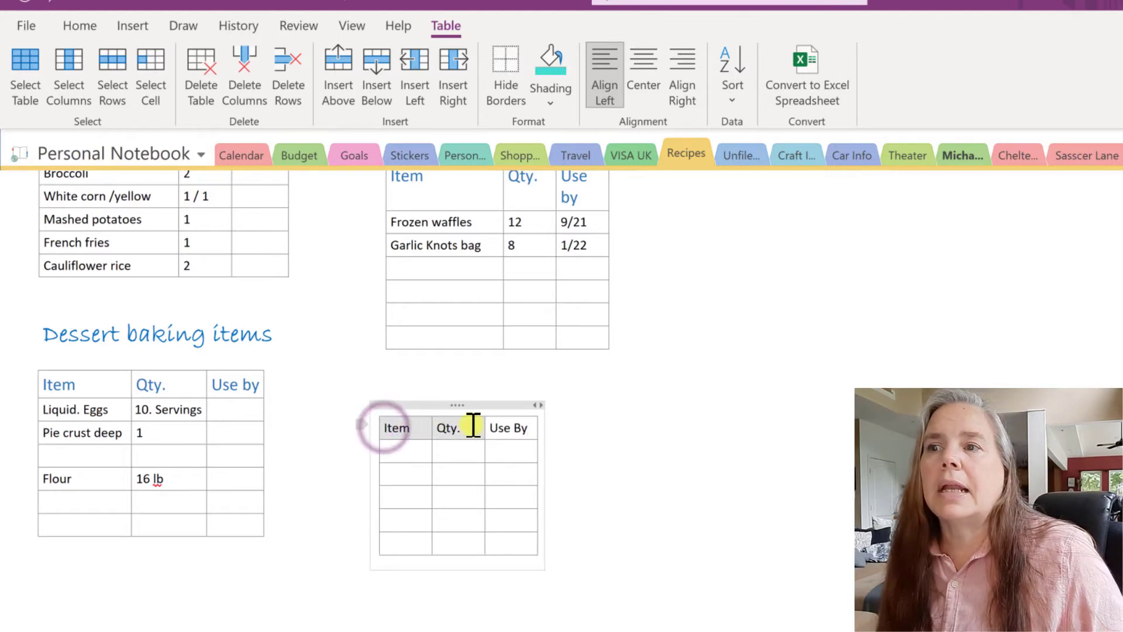
click(70, 25)
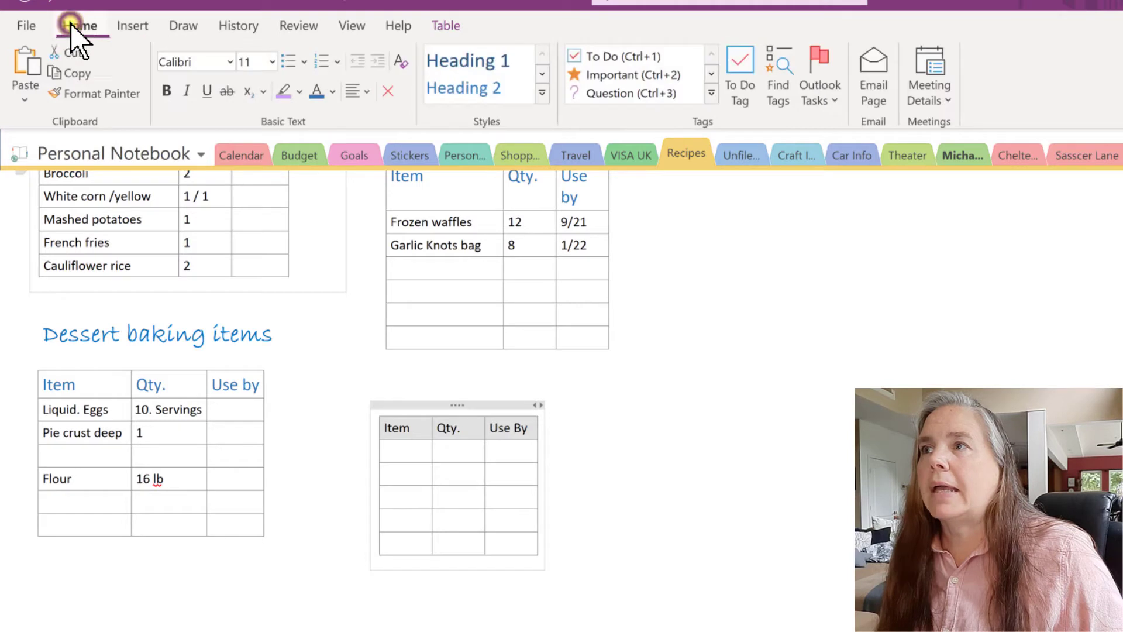
click(319, 90)
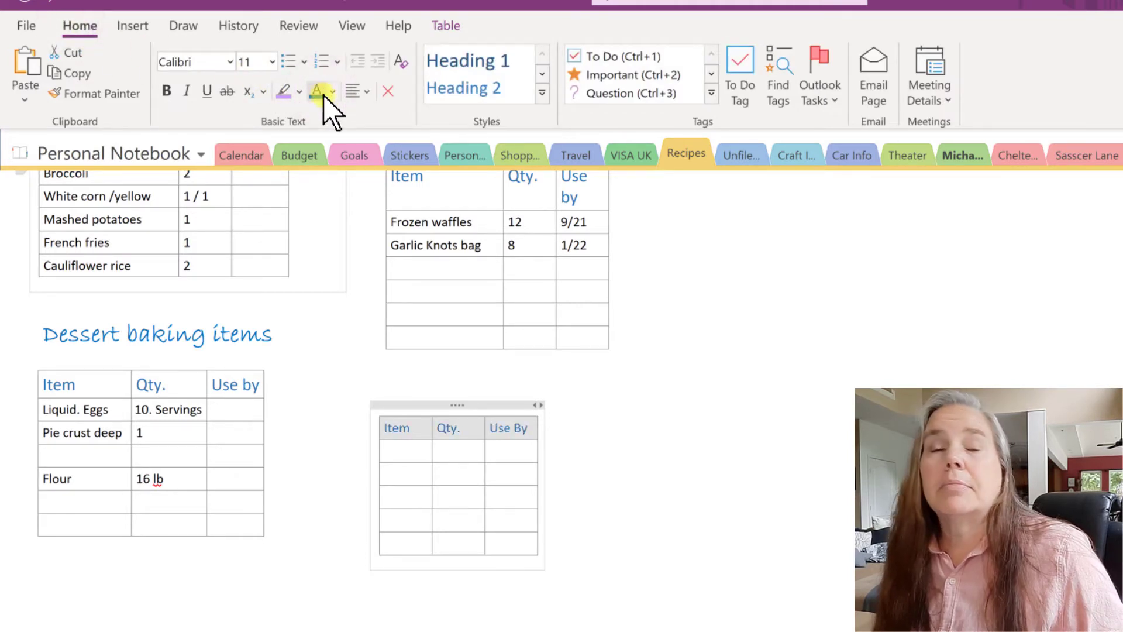
click(271, 62)
click(256, 252)
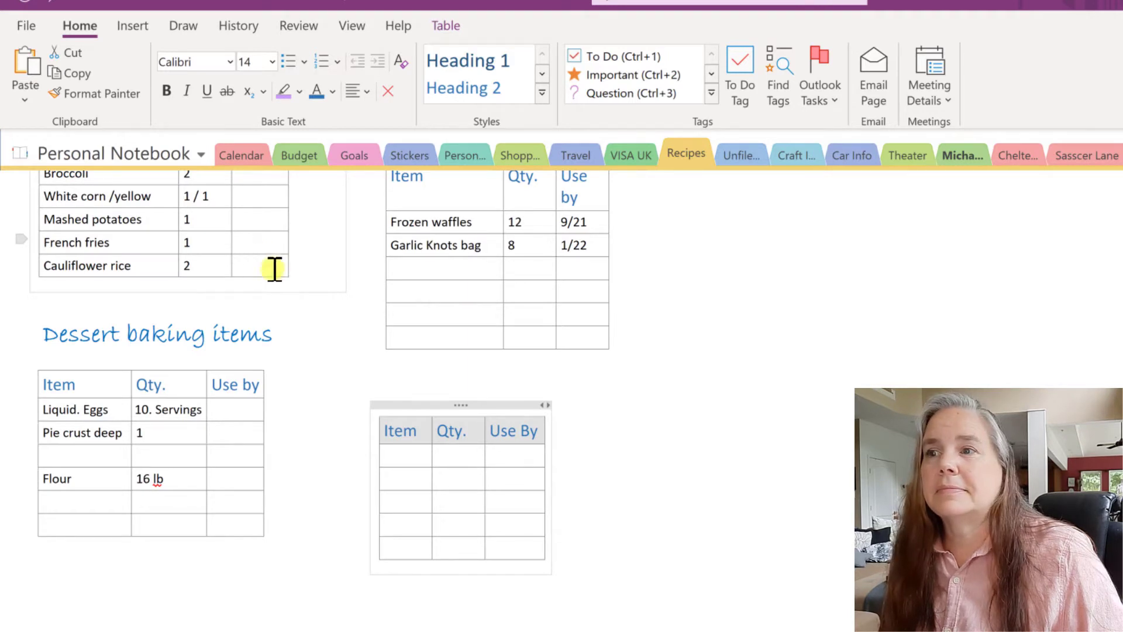
Add blank lines above the new table and enter the title Beverages directly over it
click(395, 428)
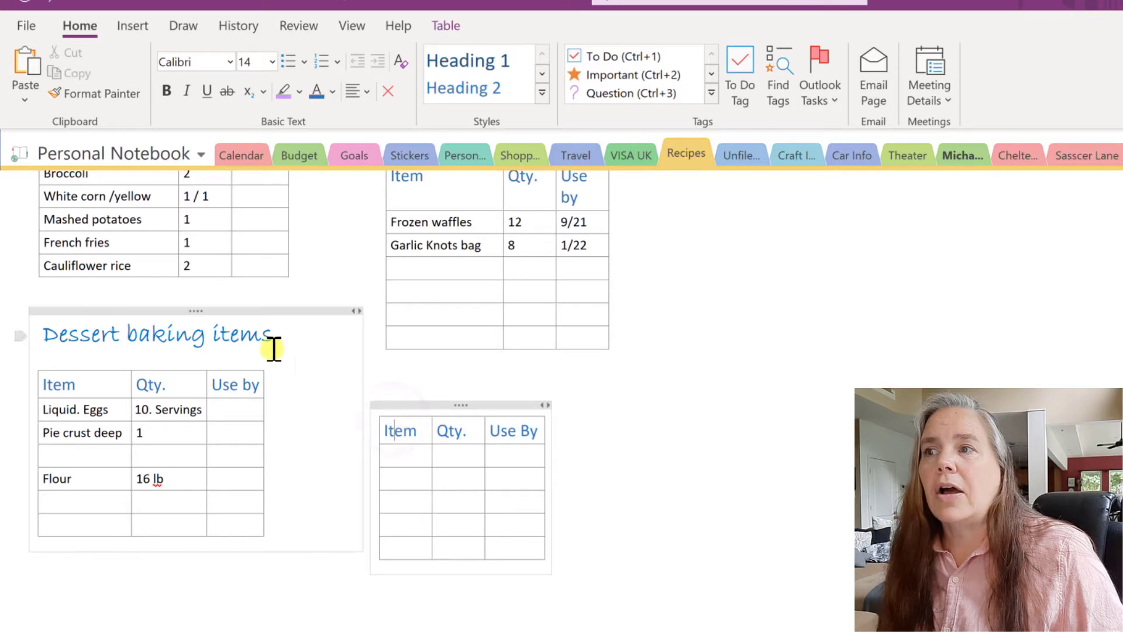
click(379, 429)
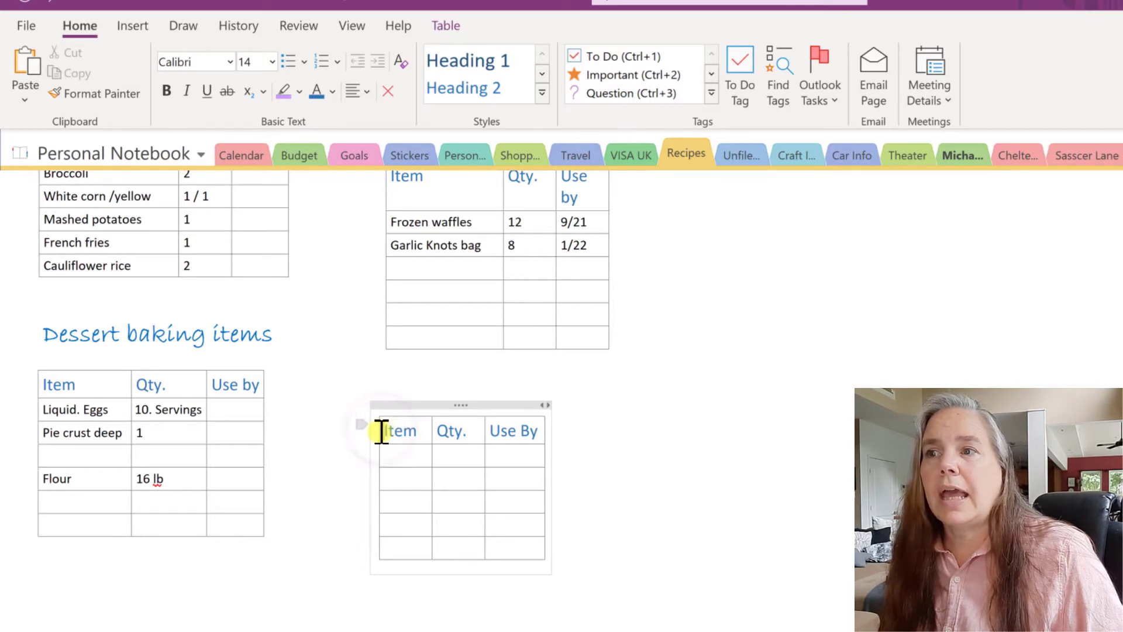
key(Return)
key(Return)
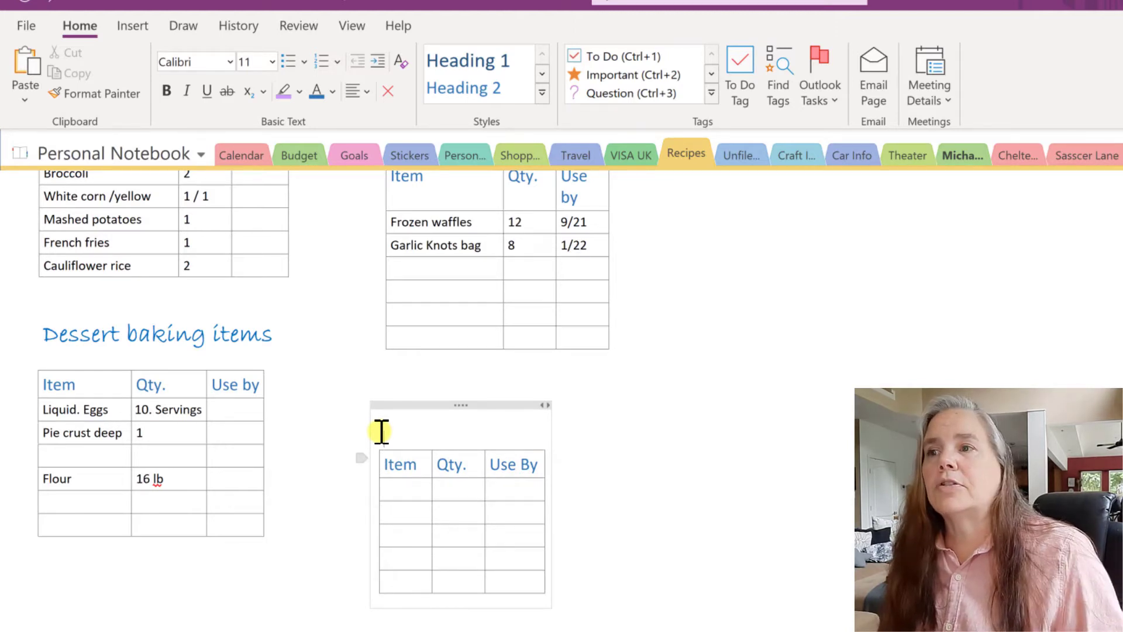
click(379, 433)
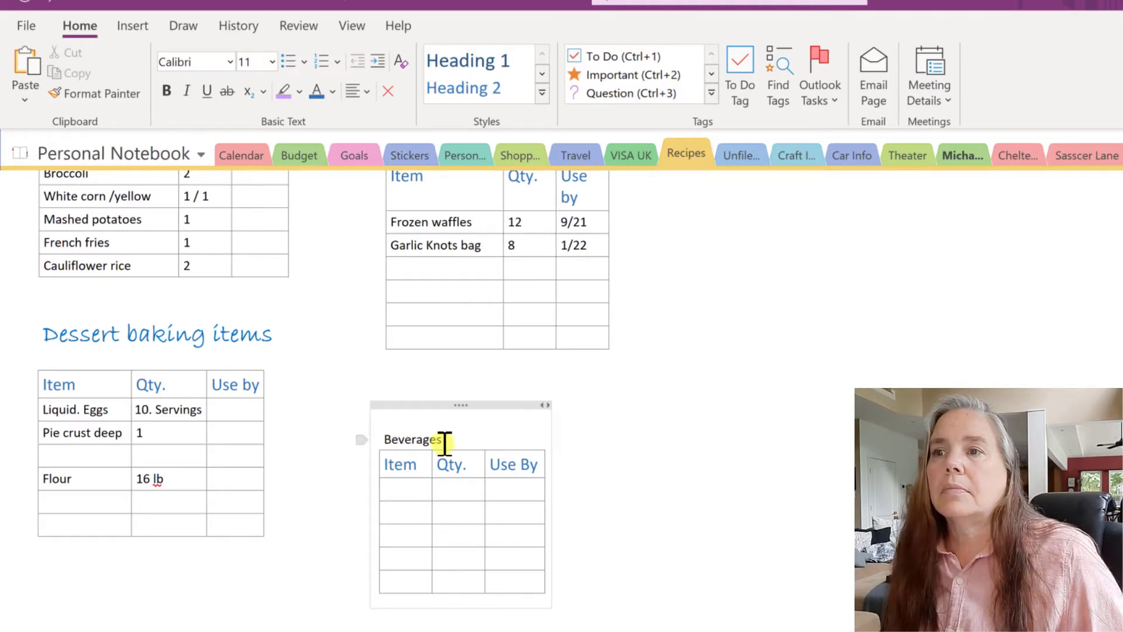
Change the font of the Beverages title to Bradley Hand ITC
drag(445, 443, 383, 440)
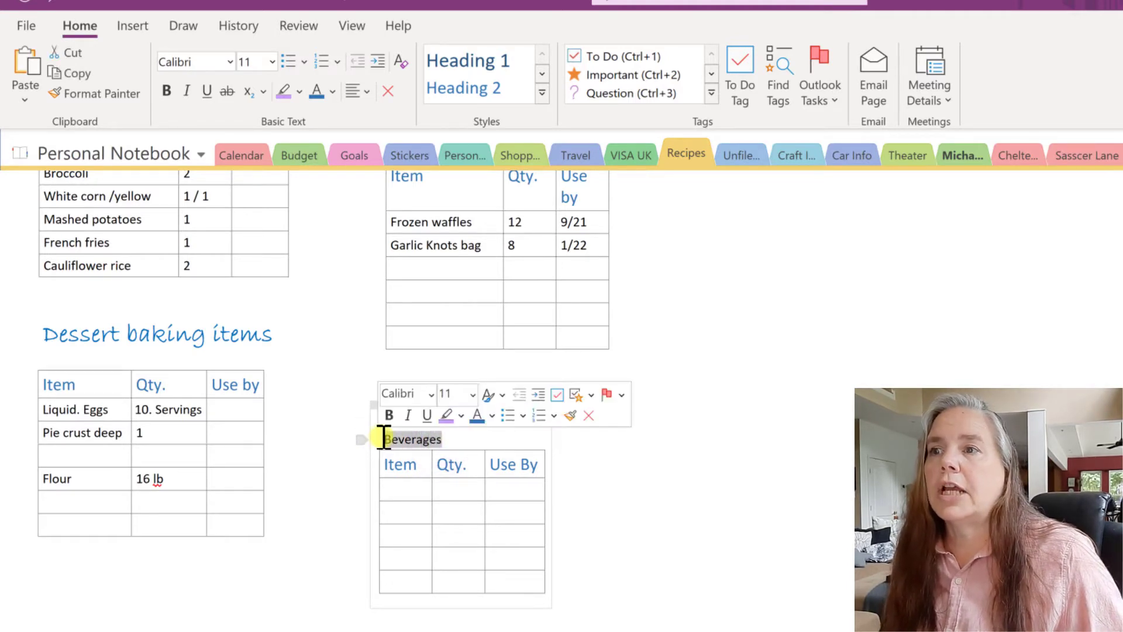
click(431, 393)
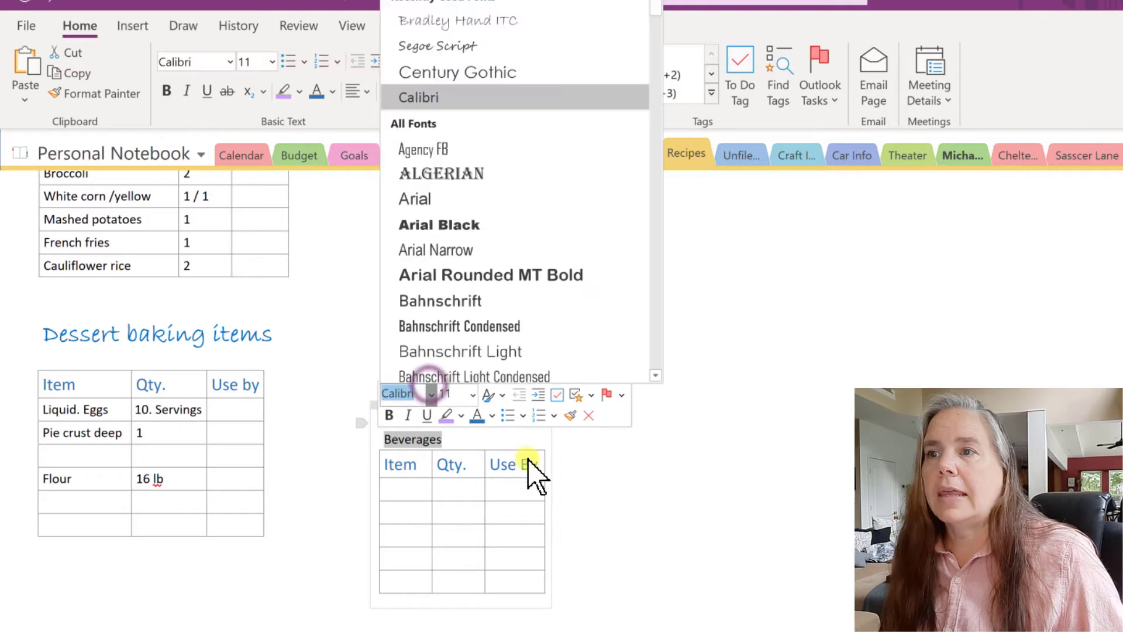
scroll(519, 278, down, 5)
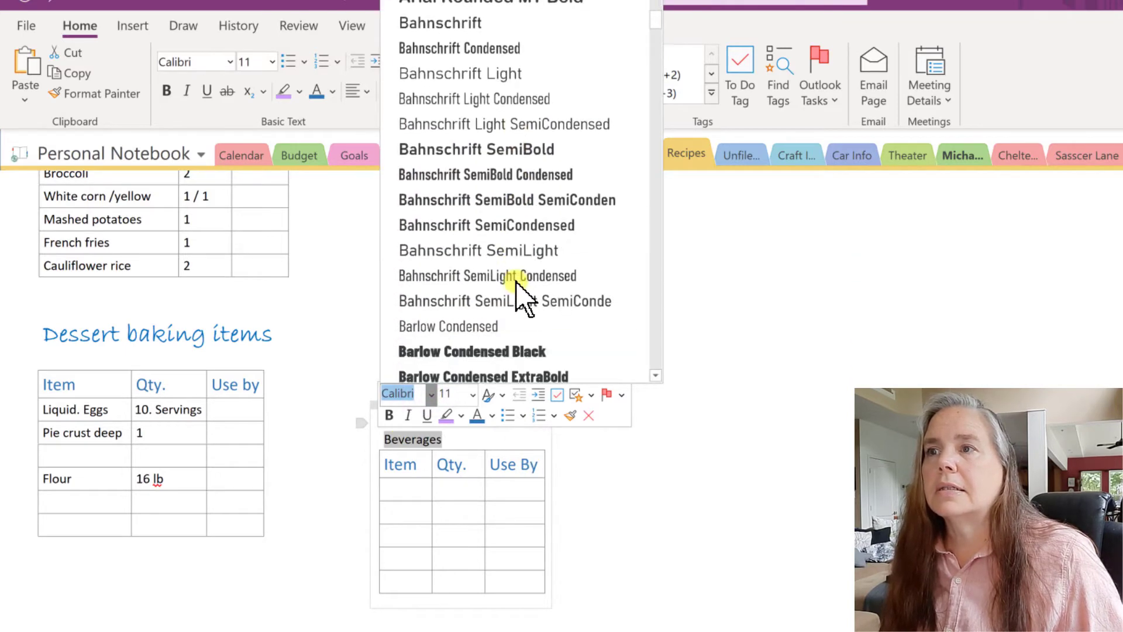
scroll(519, 278, down, 4)
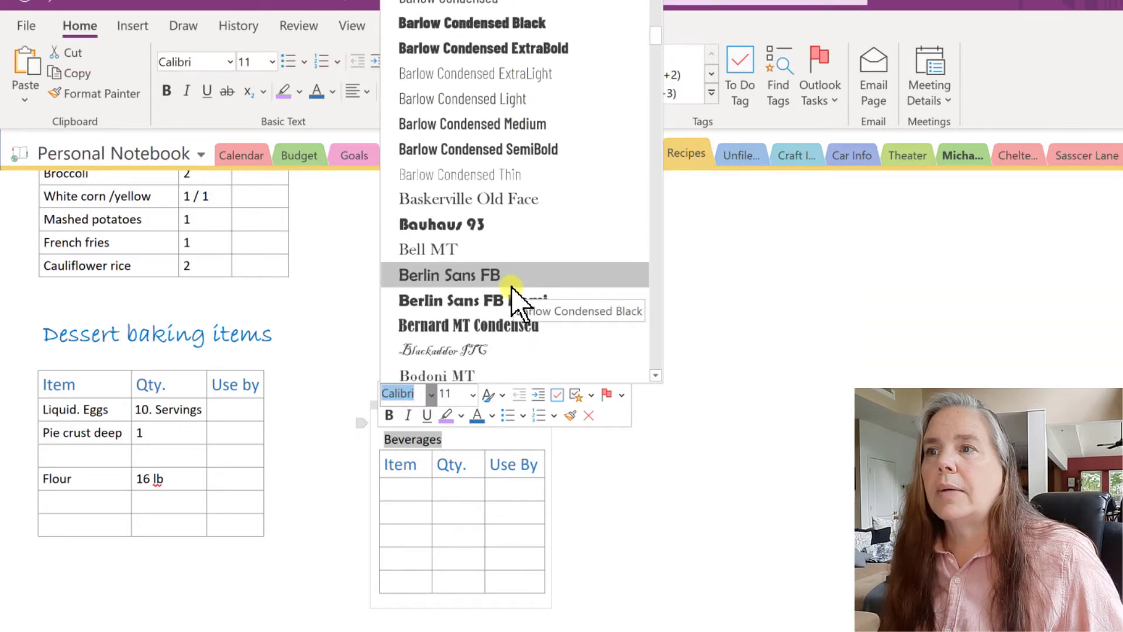
scroll(518, 304, down, 4)
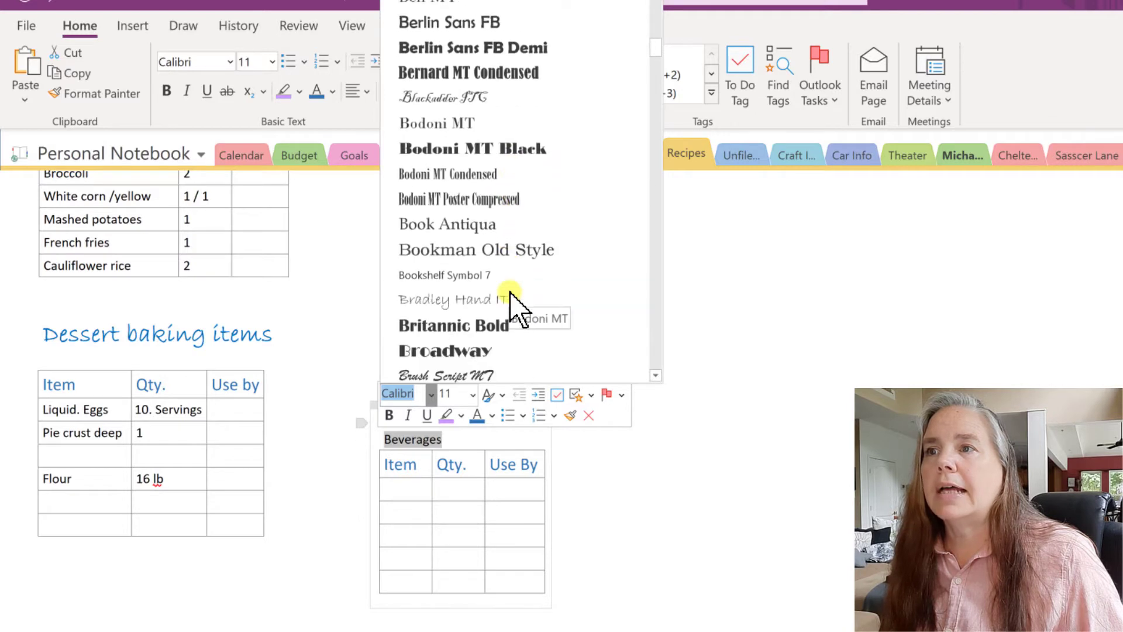
scroll(518, 304, down, 1)
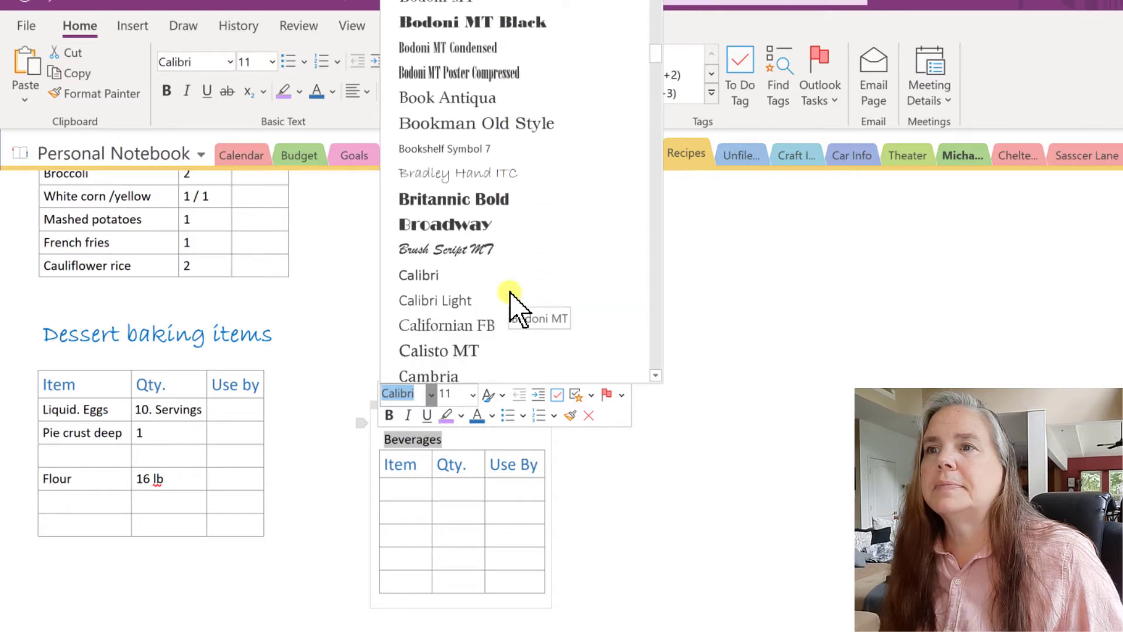
click(494, 173)
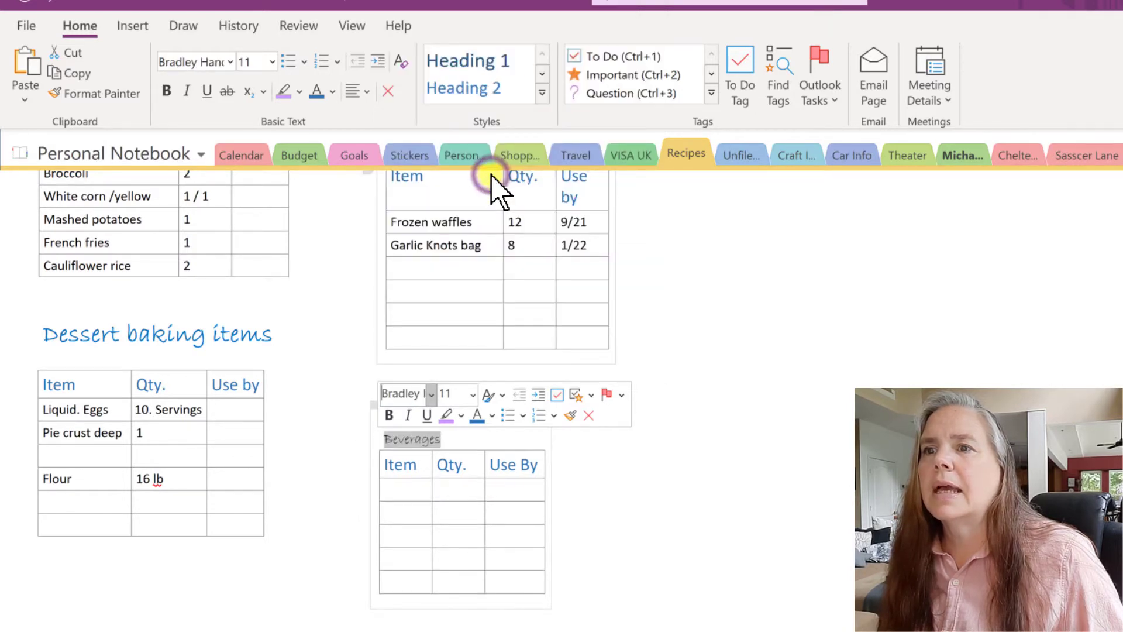
Set the Beverages title to font size 20, blue and bold
click(270, 60)
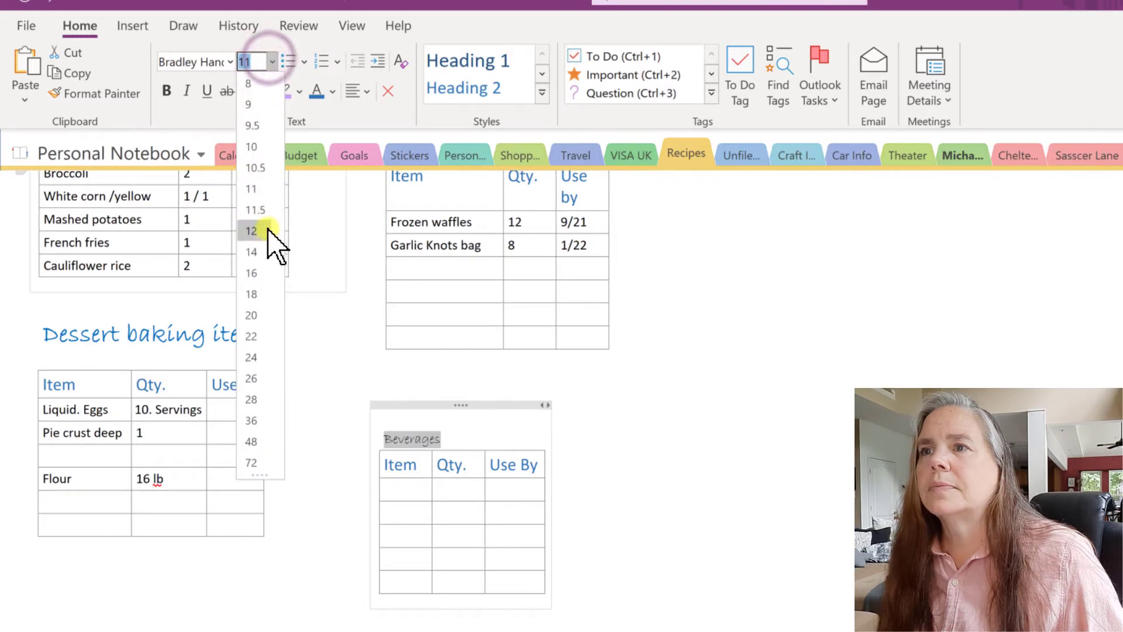
click(268, 315)
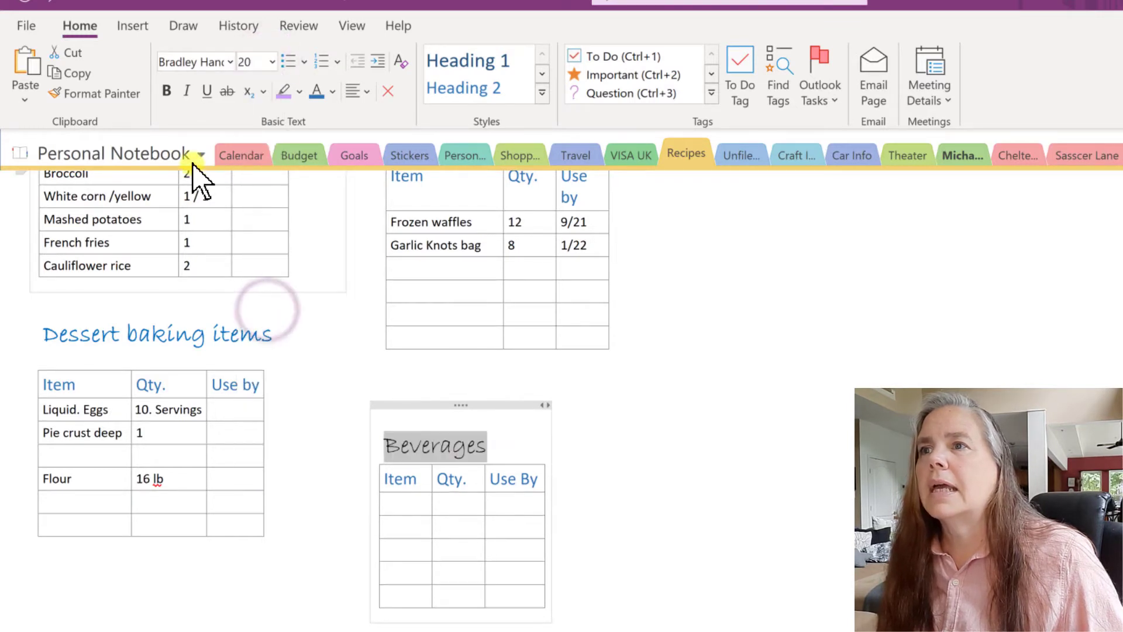
click(315, 90)
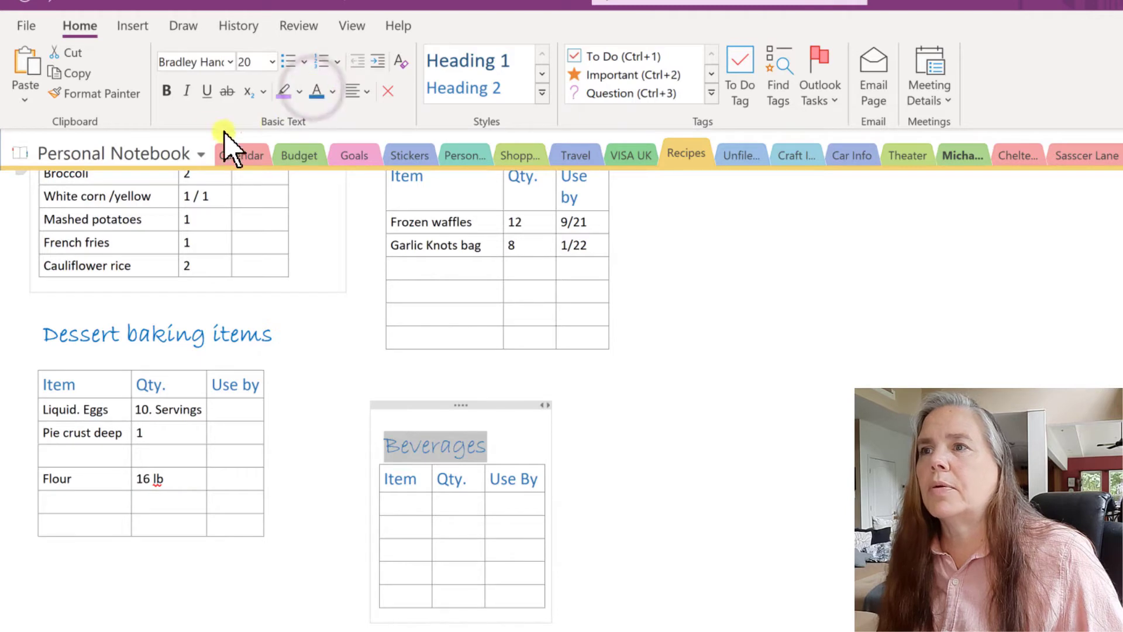
click(166, 90)
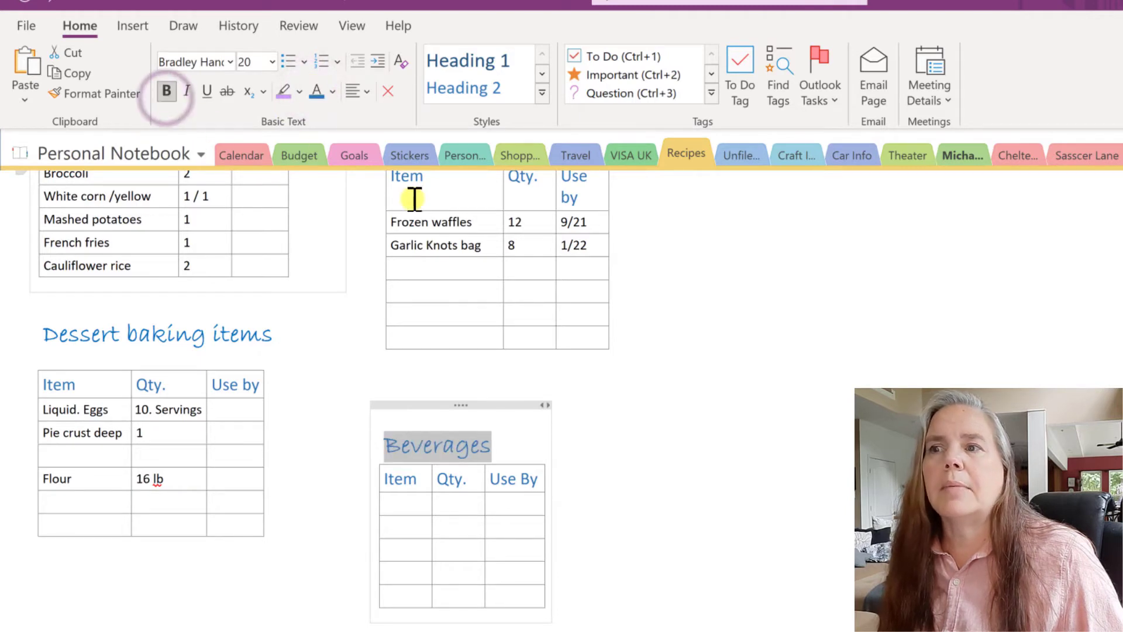
Center the Beverages title and narrow its note container so the title sits over the table
click(363, 93)
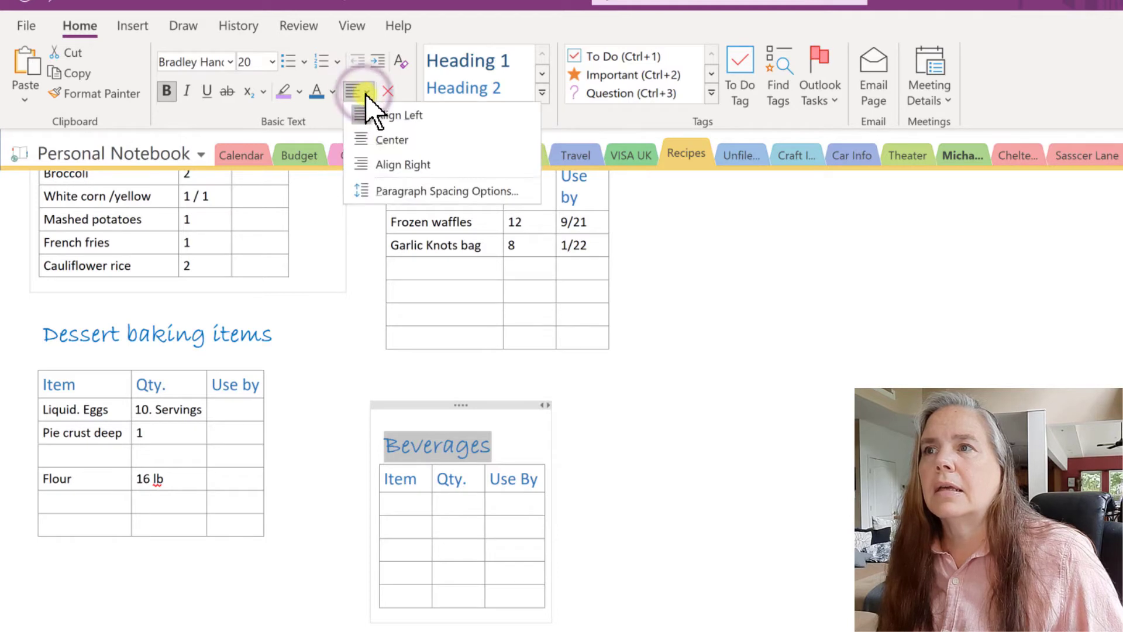
click(378, 140)
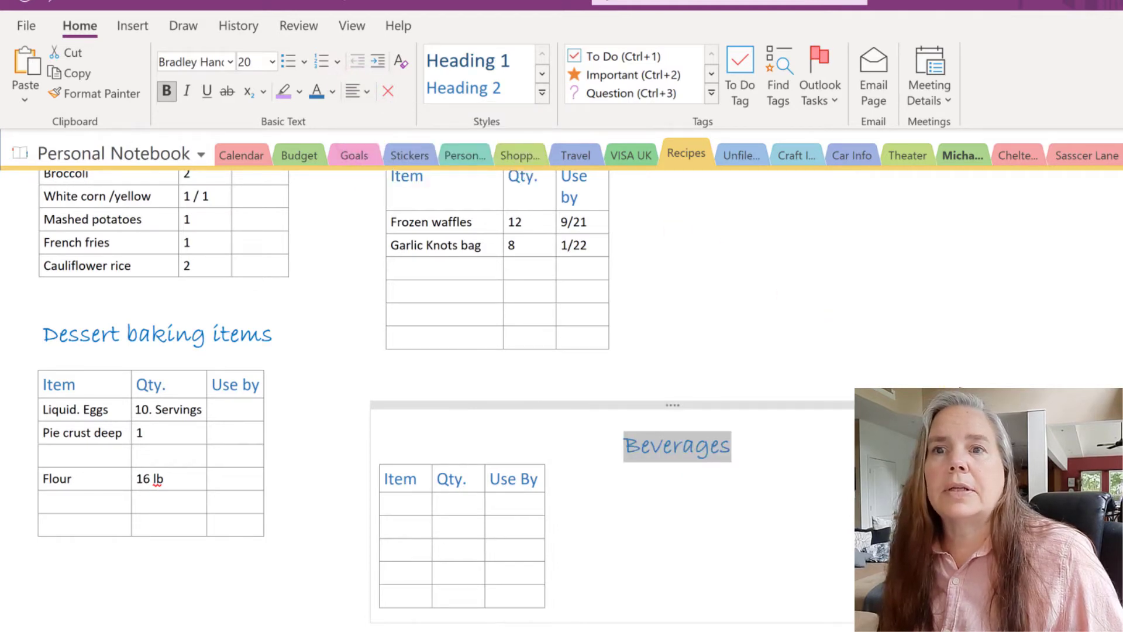
drag(842, 403, 607, 400)
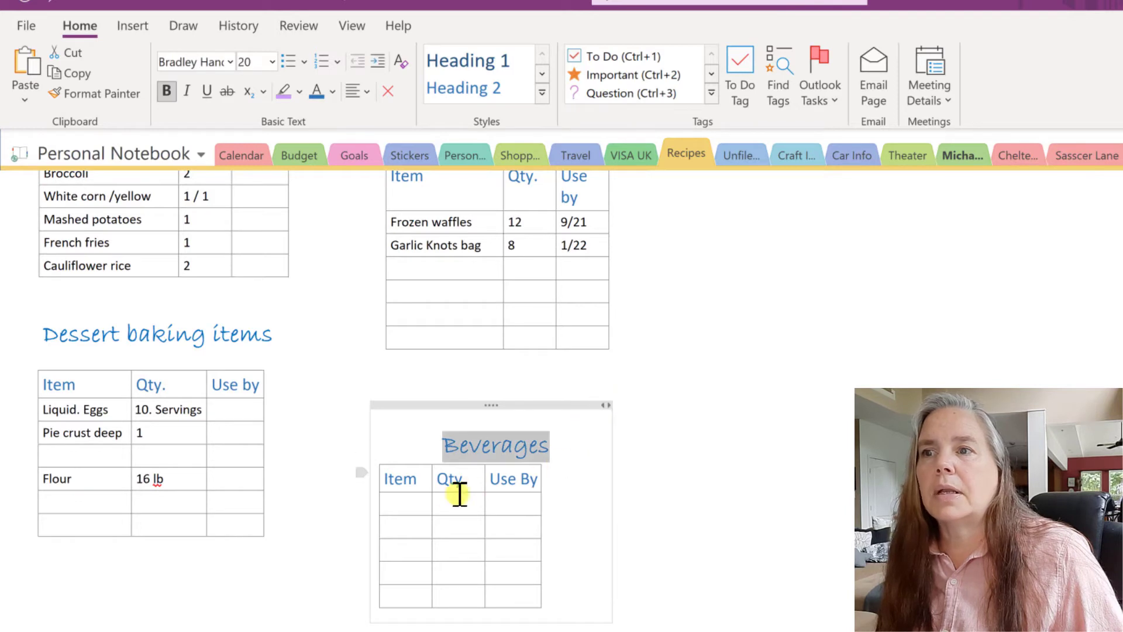
Fill the first row of the Beverages table with Orange Juice can, quantity 1 and use-by date 1/22
click(417, 505)
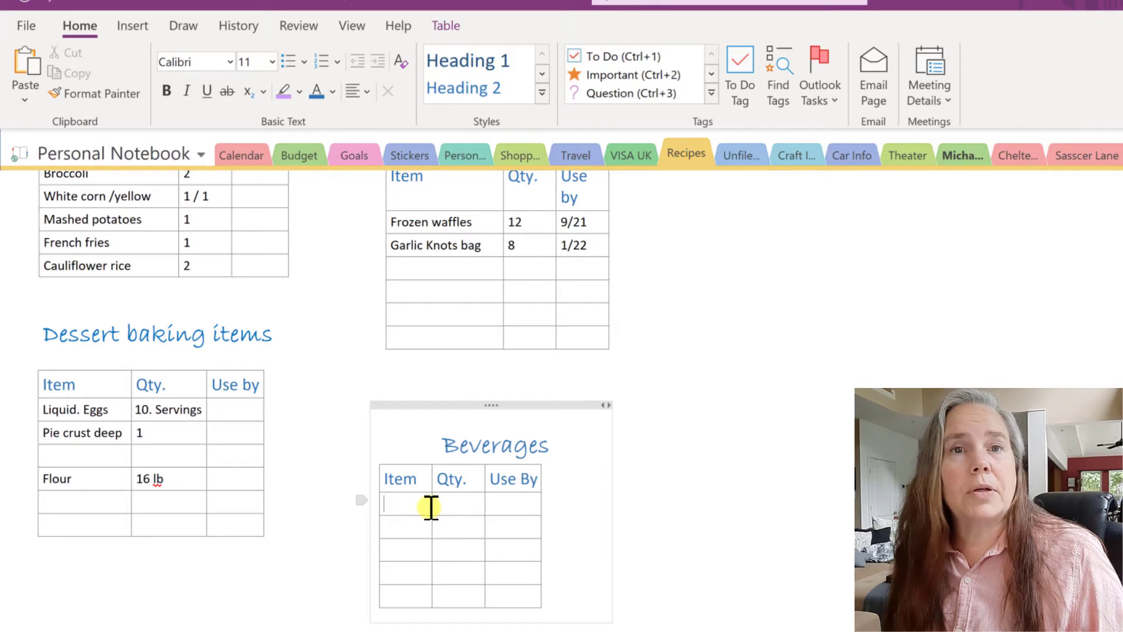
text(Orange)
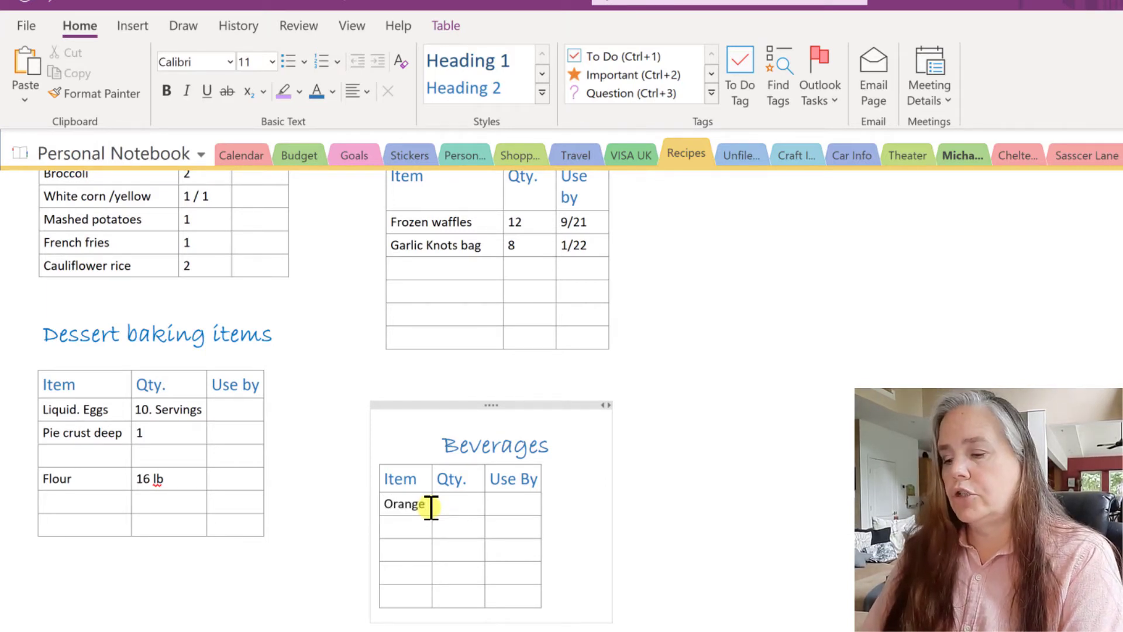
text( Juice)
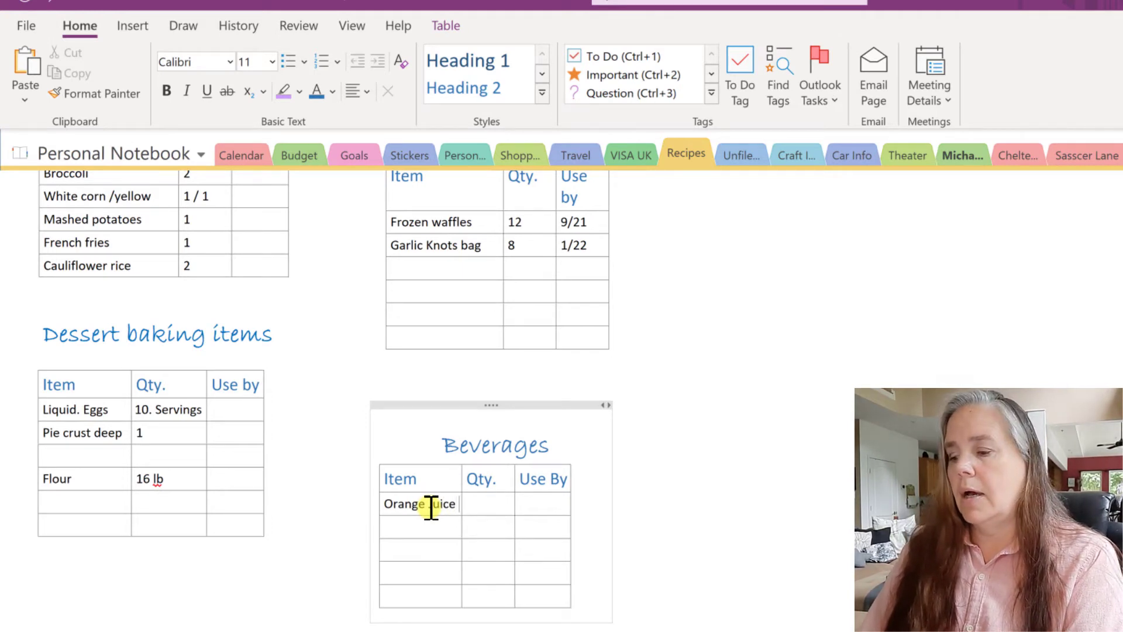
text( can)
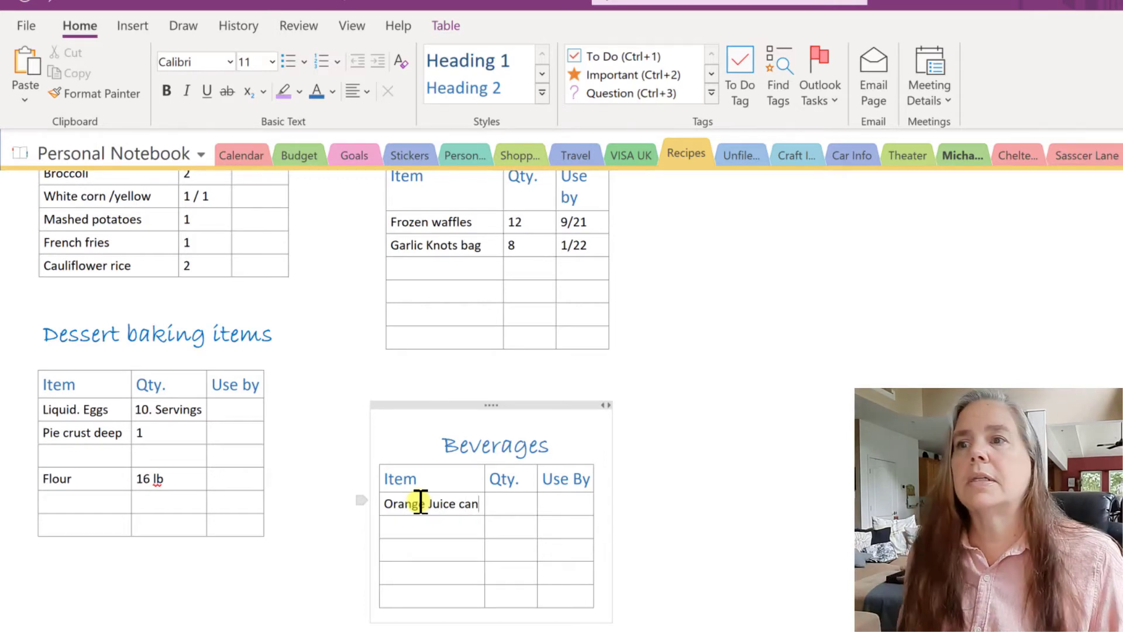
click(519, 502)
text(1)
key(Tab)
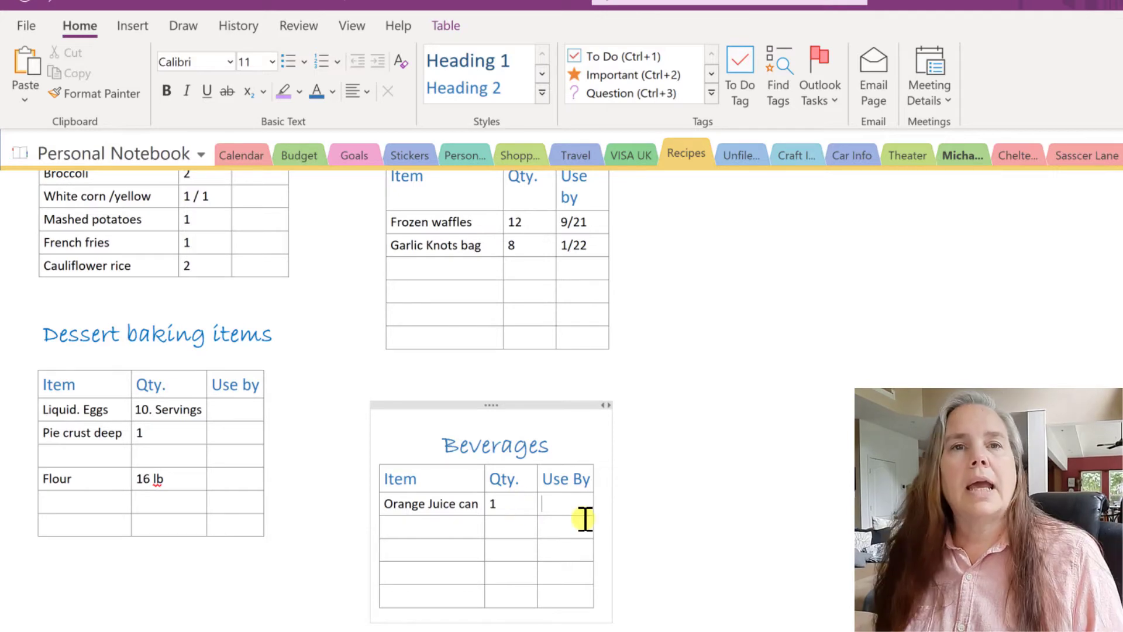
text(1/22)
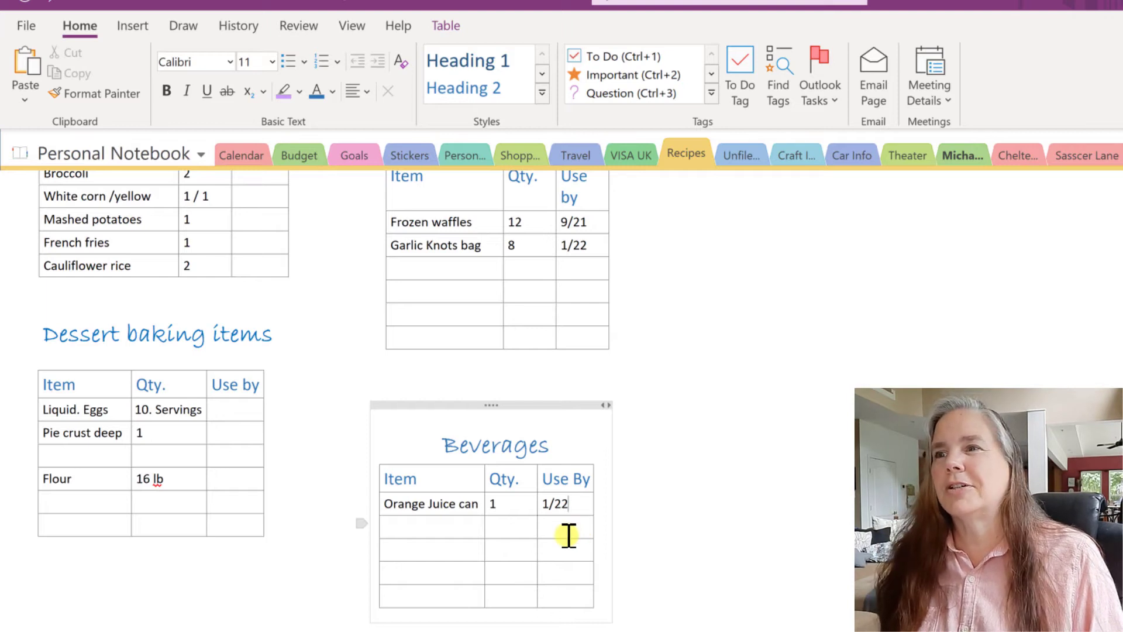
Copy the whole Beverages container, paste it with merged formatting into the empty space beside it, and align the copy level with the original
scroll(568, 535, up, 1)
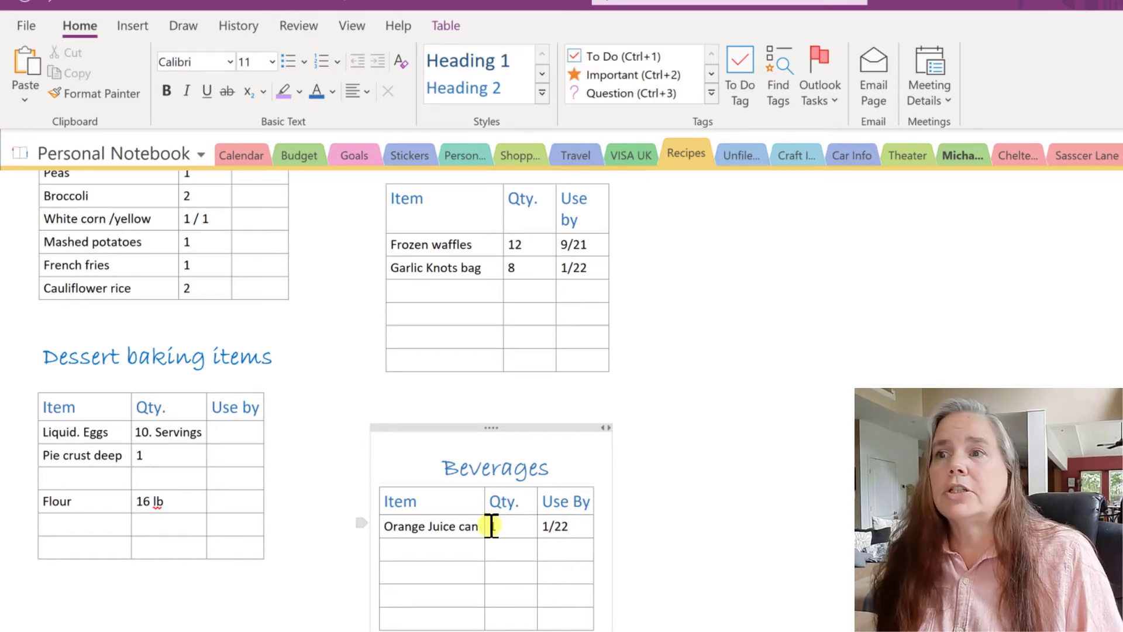
click(488, 429)
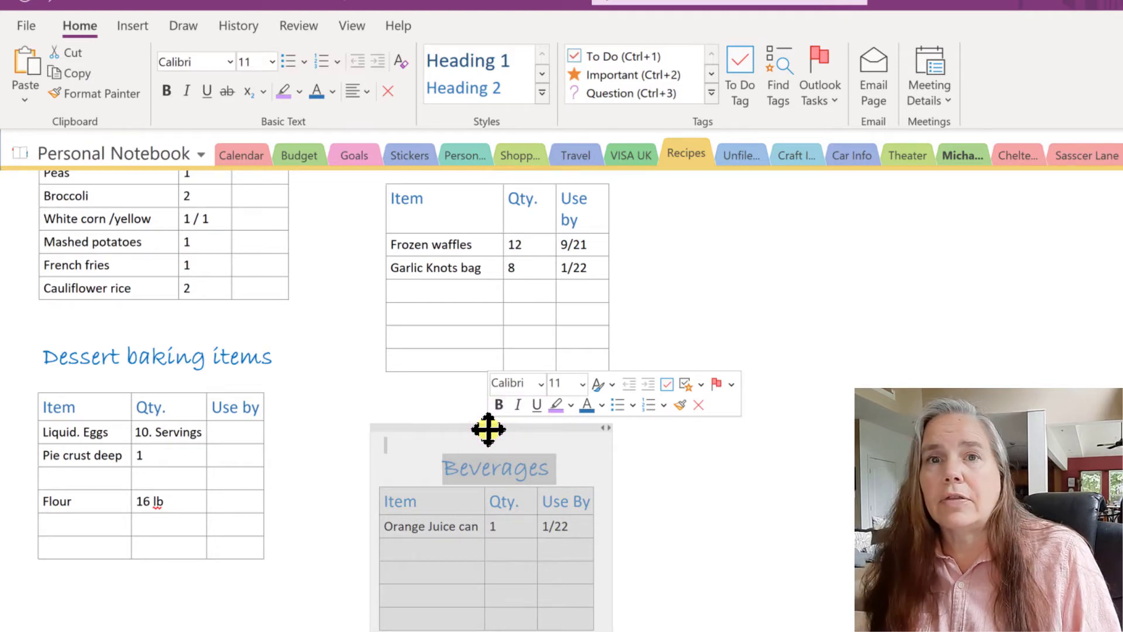
right_click(489, 428)
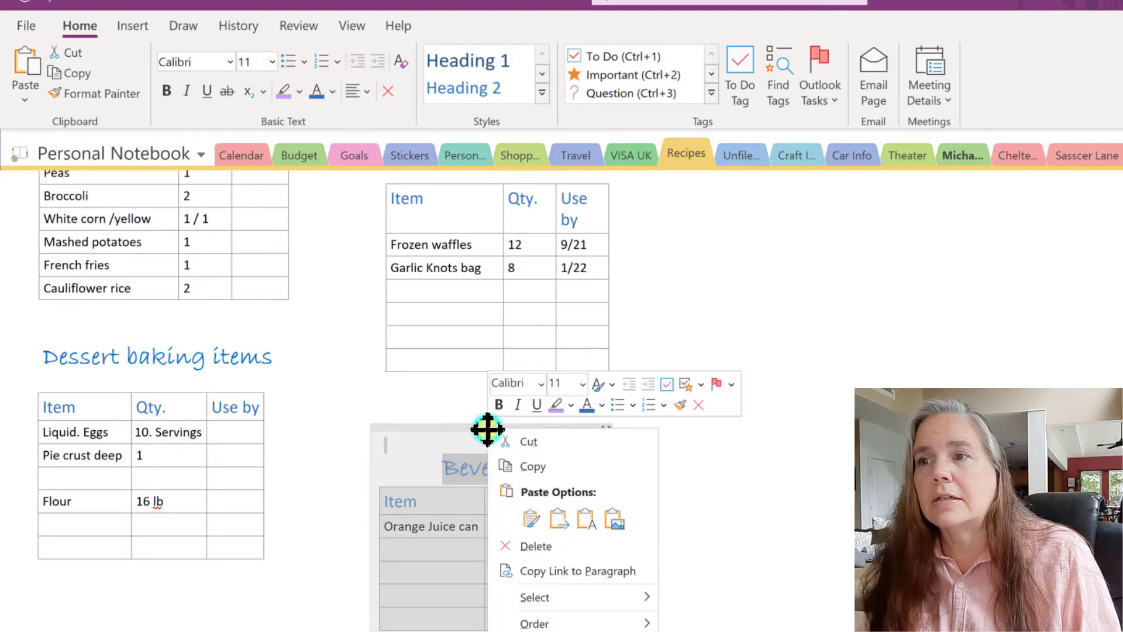
click(517, 468)
click(671, 452)
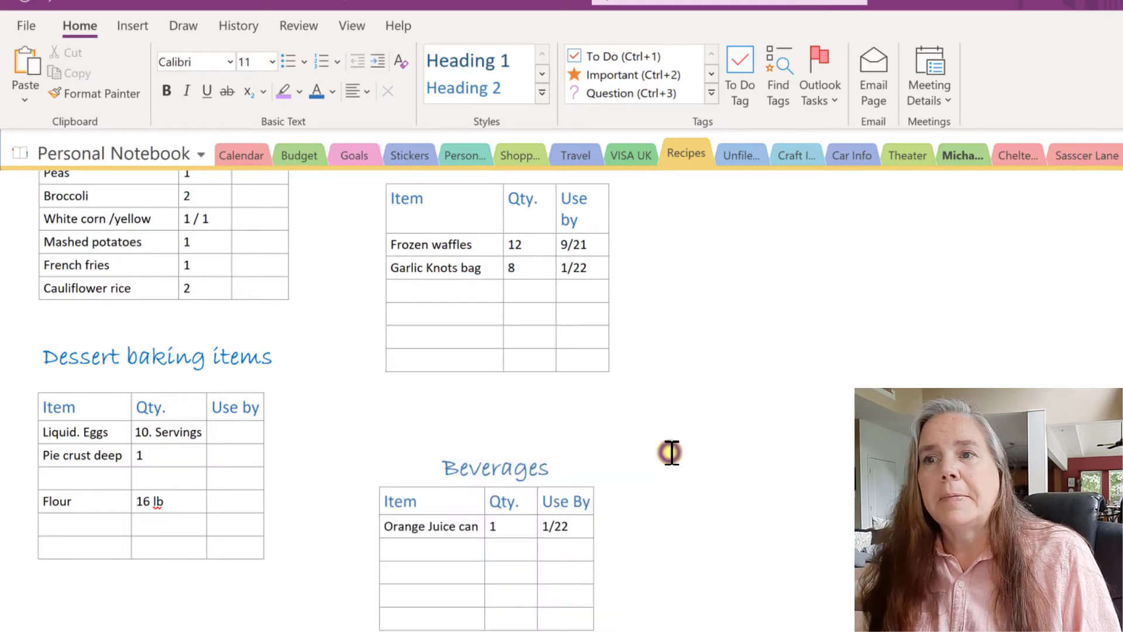
right_click(672, 452)
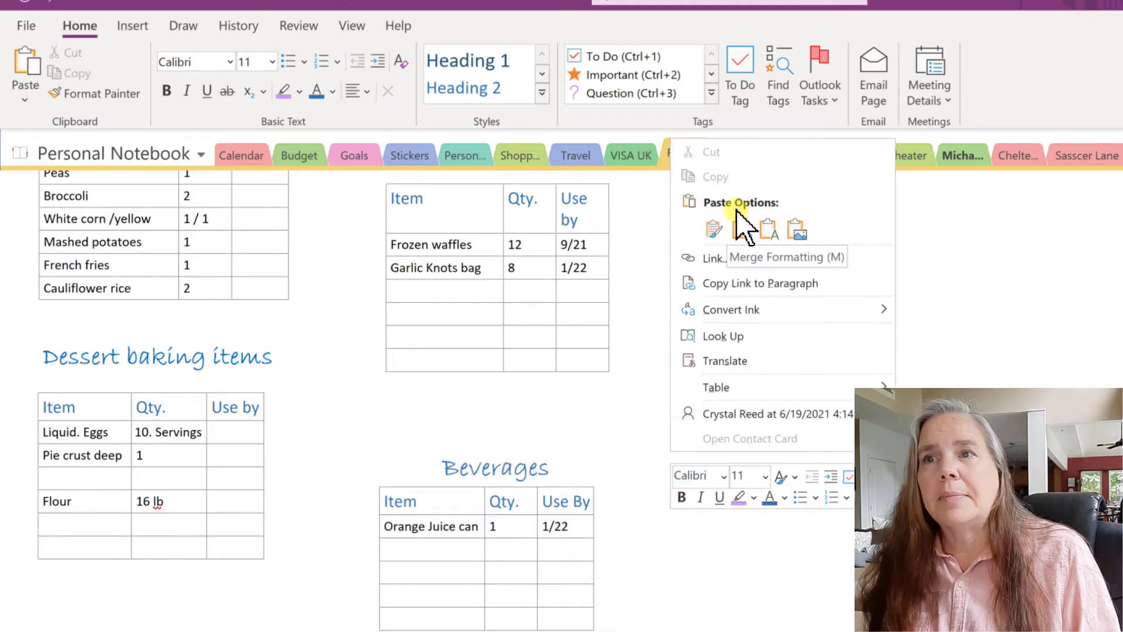
click(738, 228)
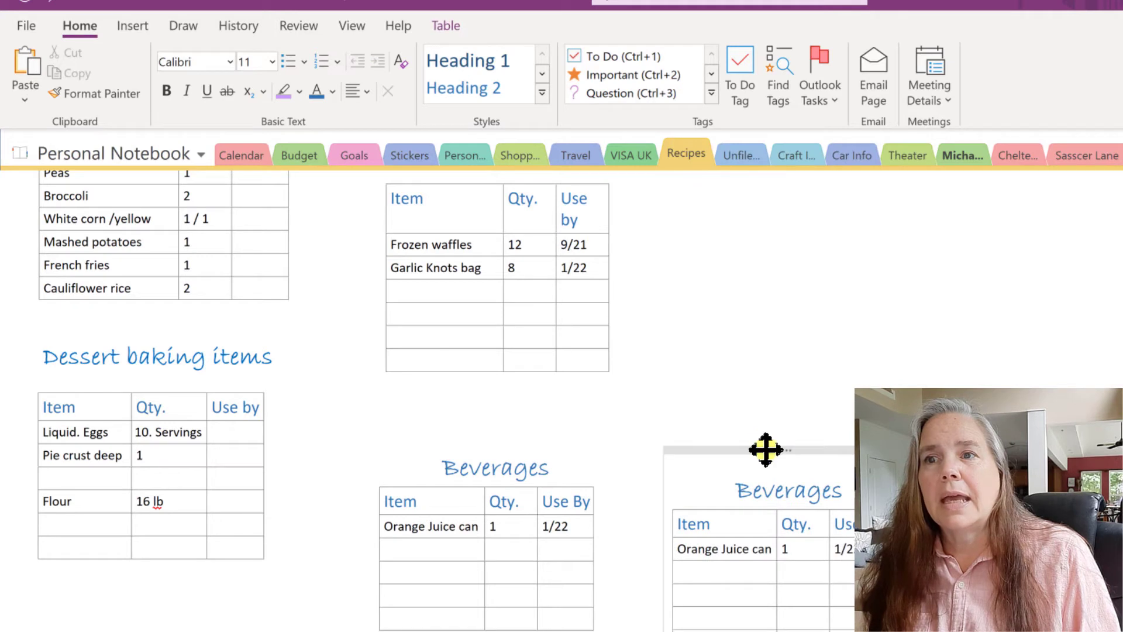
drag(765, 448, 743, 427)
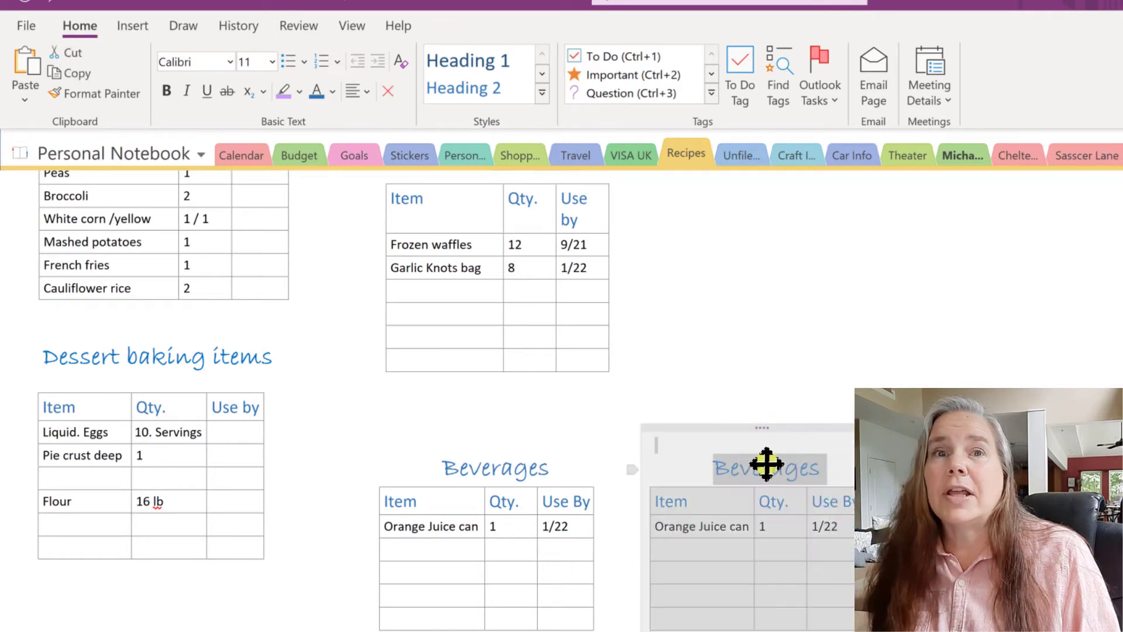
Replace the title of the copied table with Desserts
click(813, 465)
click(714, 468)
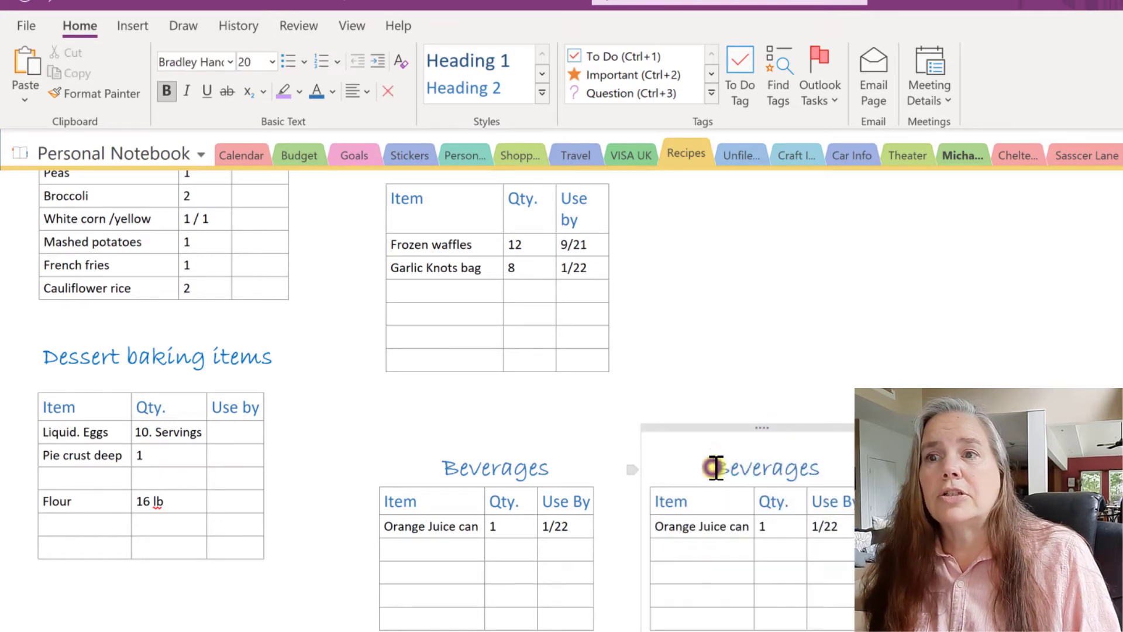
drag(715, 468, 819, 470)
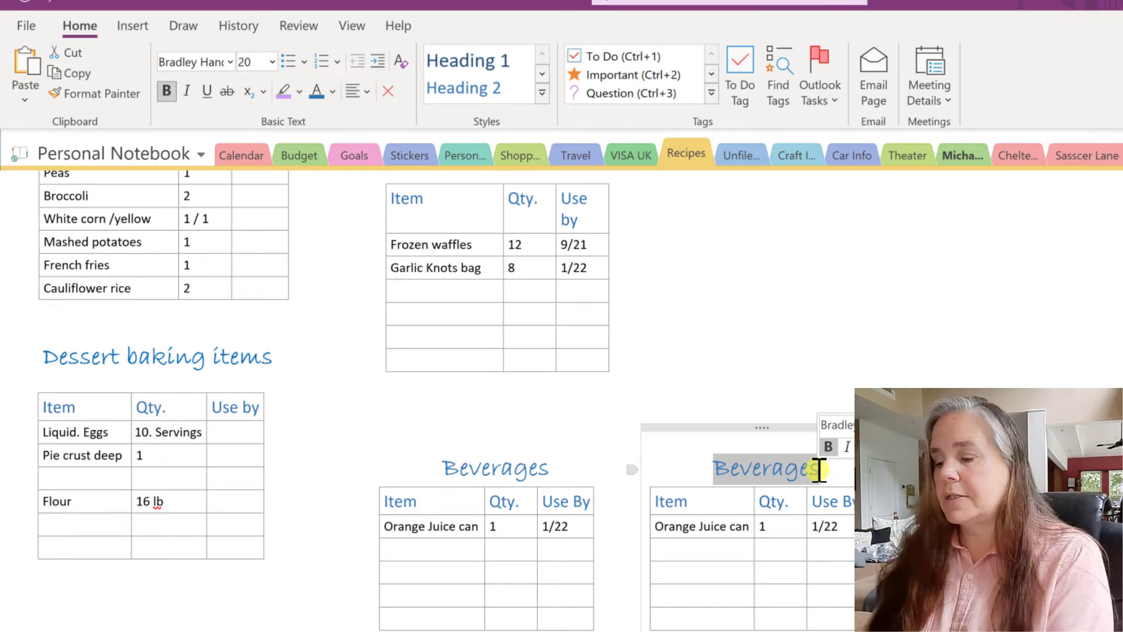
text(Desserts)
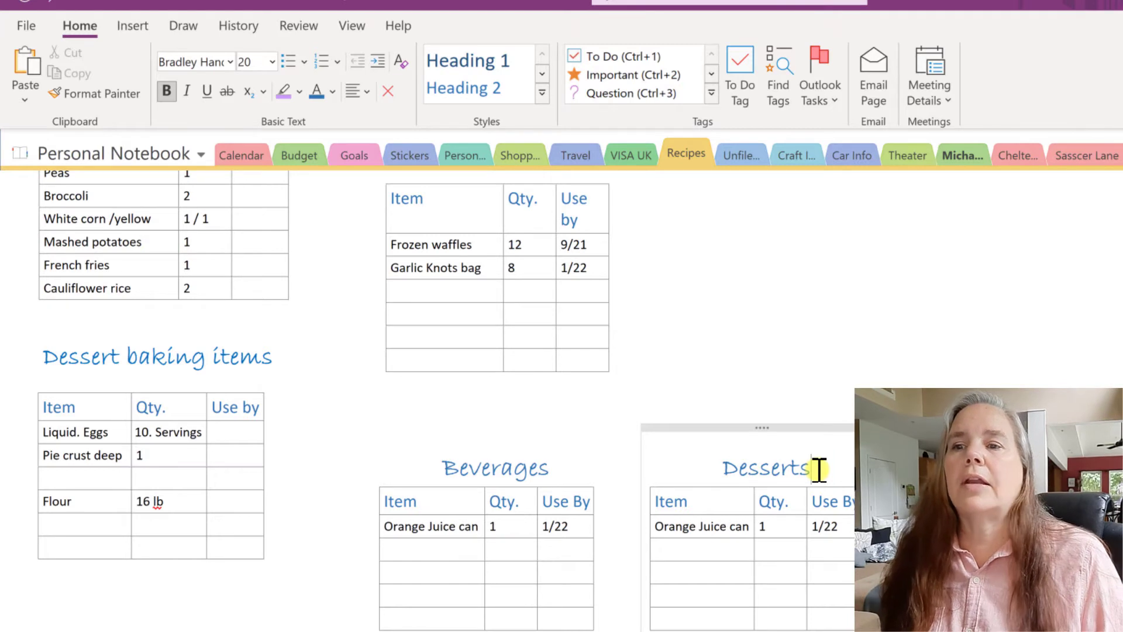
Change the first row of the Desserts table to Ice Cream Bars with quantity 8
drag(656, 530, 752, 532)
text(I)
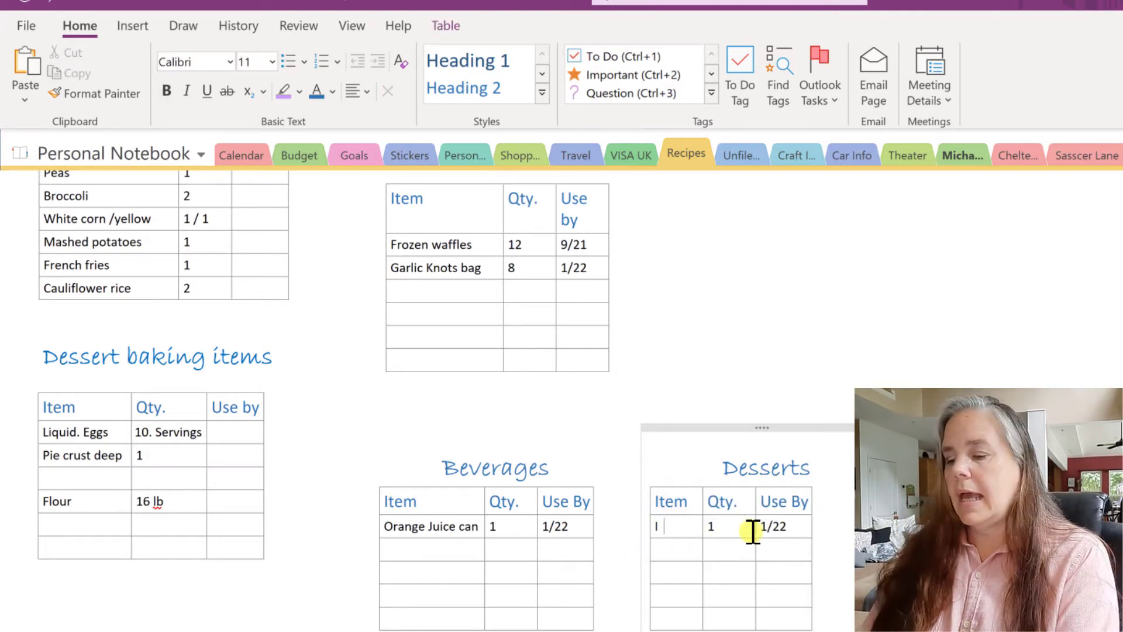
text(ce Cream)
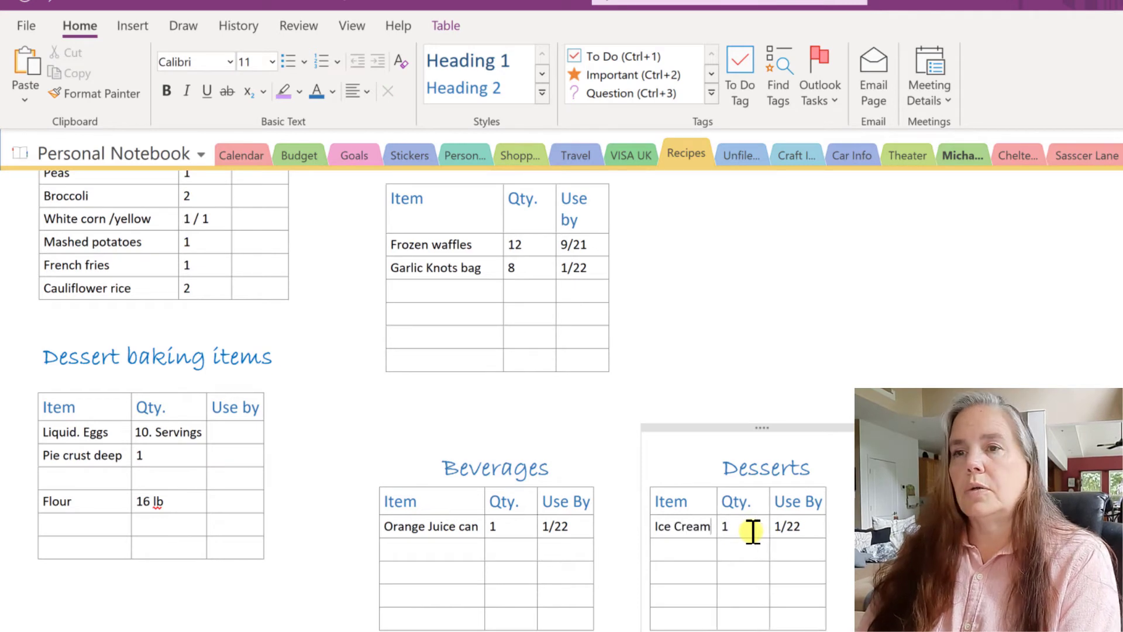
text( Bars)
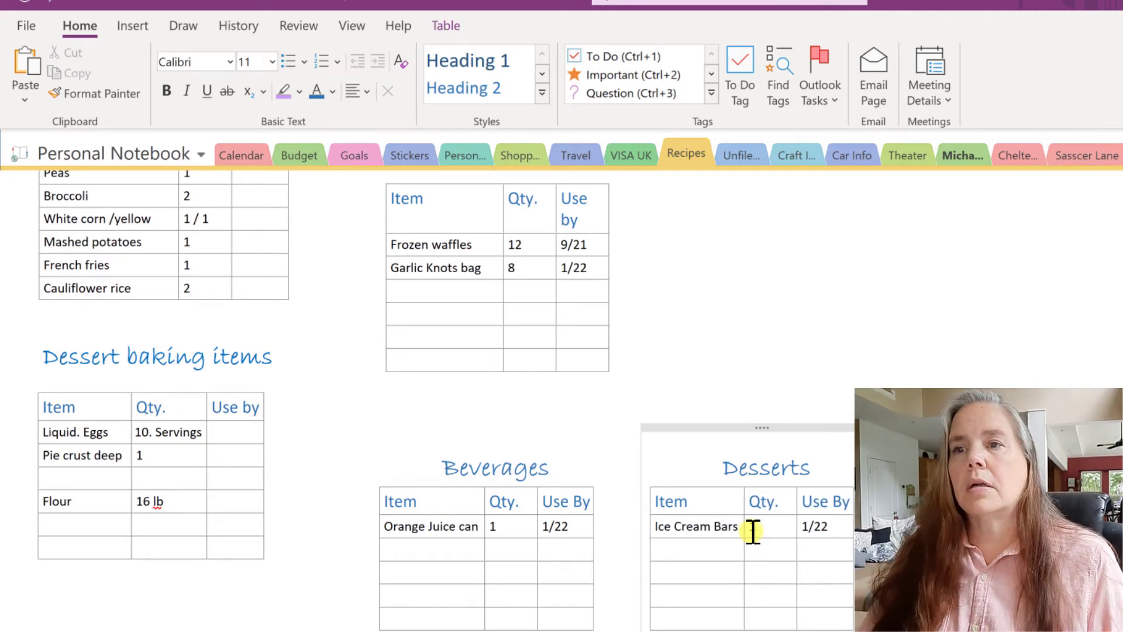
click(753, 530)
text(1)
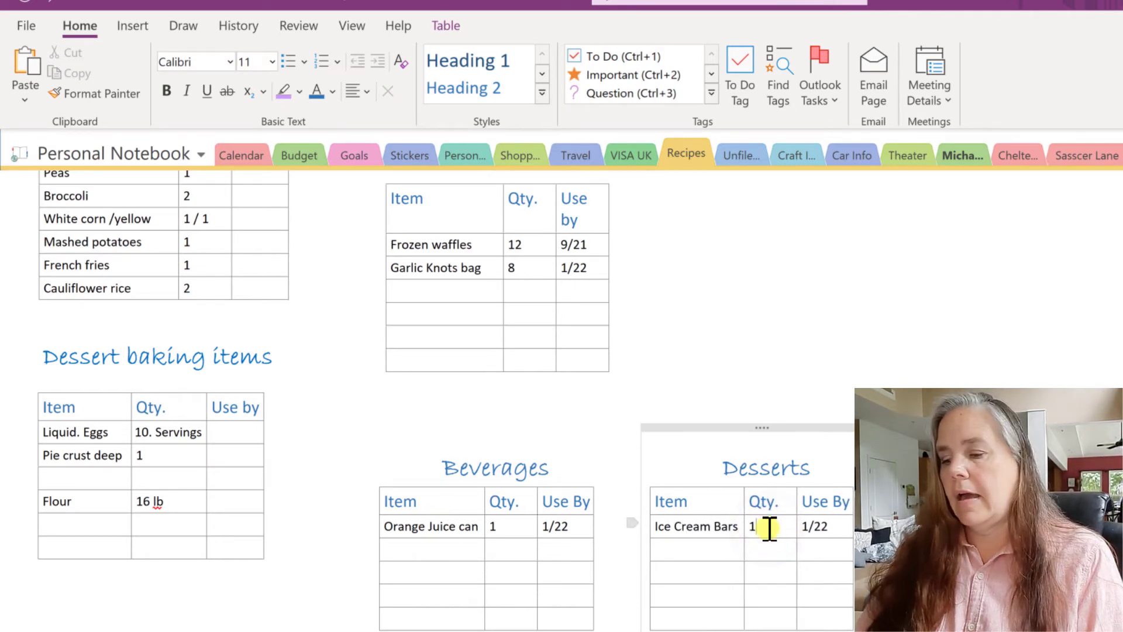
key(BackSpace)
text(8)
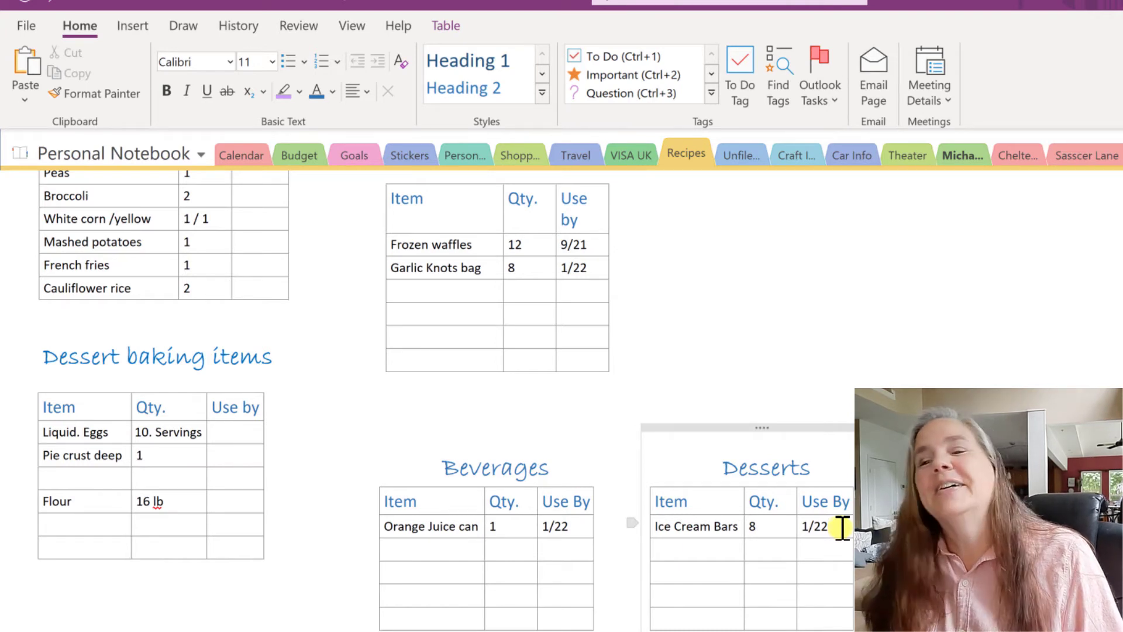
Move the Desserts table below the Dessert baking items table and deselect it
drag(757, 424, 140, 593)
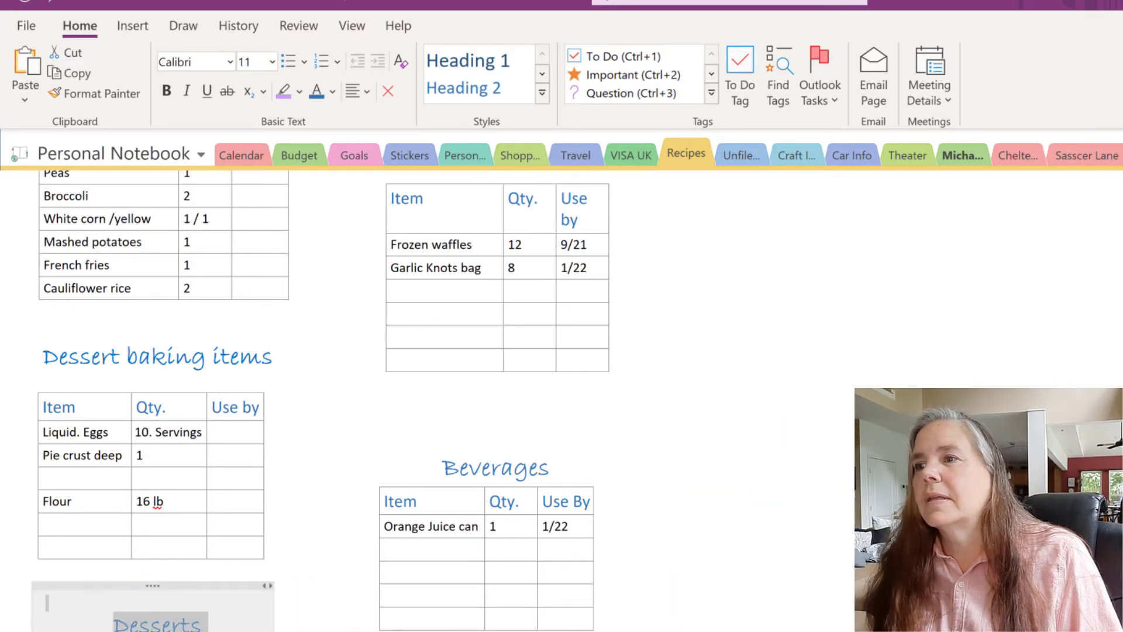
scroll(150, 527, down, 3)
click(313, 594)
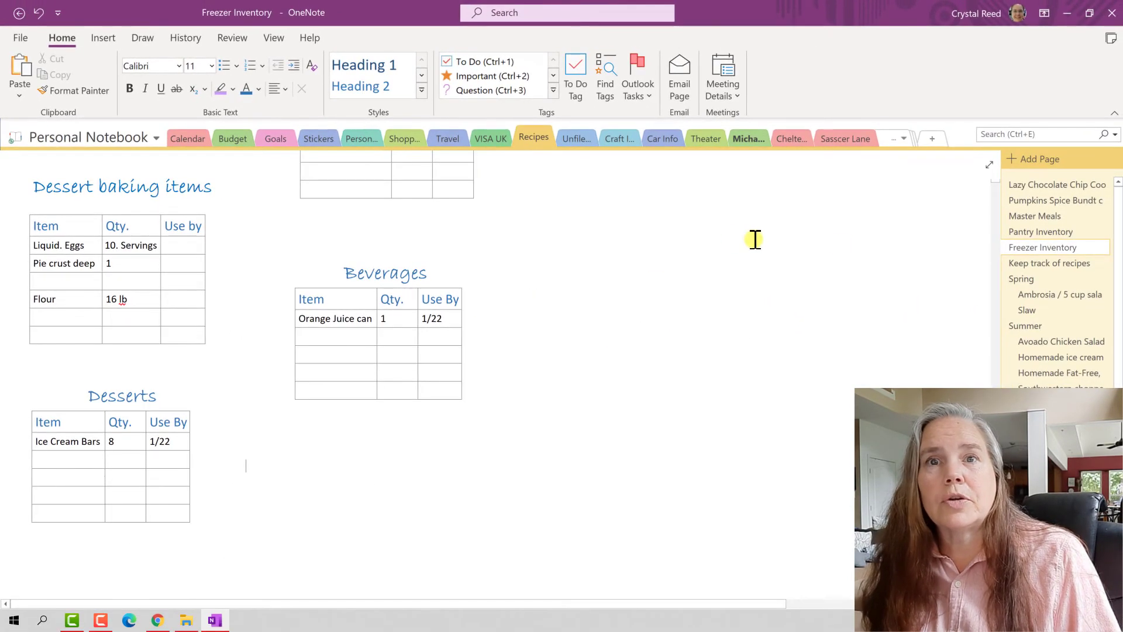
Open the Pantry Inventory page and look through its food category tables
click(1010, 232)
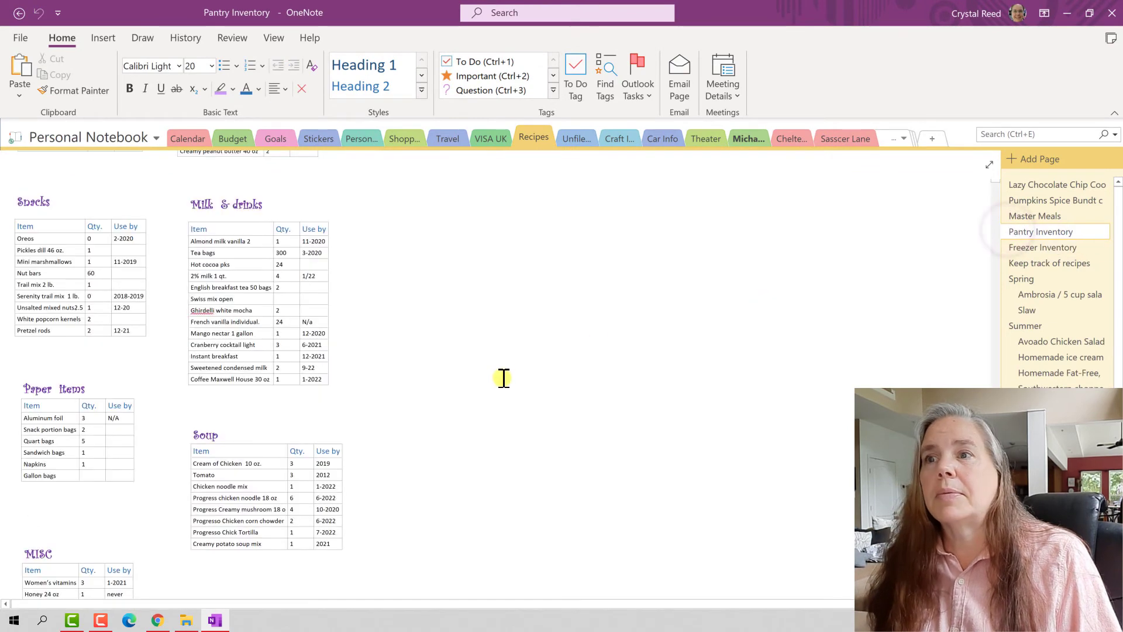
scroll(389, 408, up, 6)
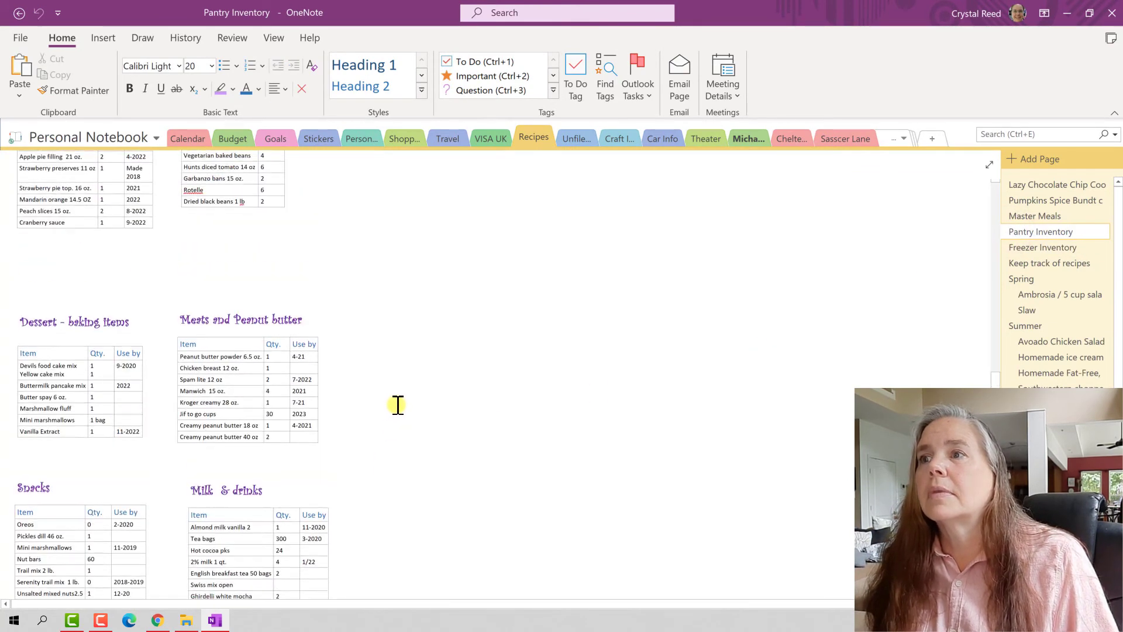
scroll(404, 398, up, 5)
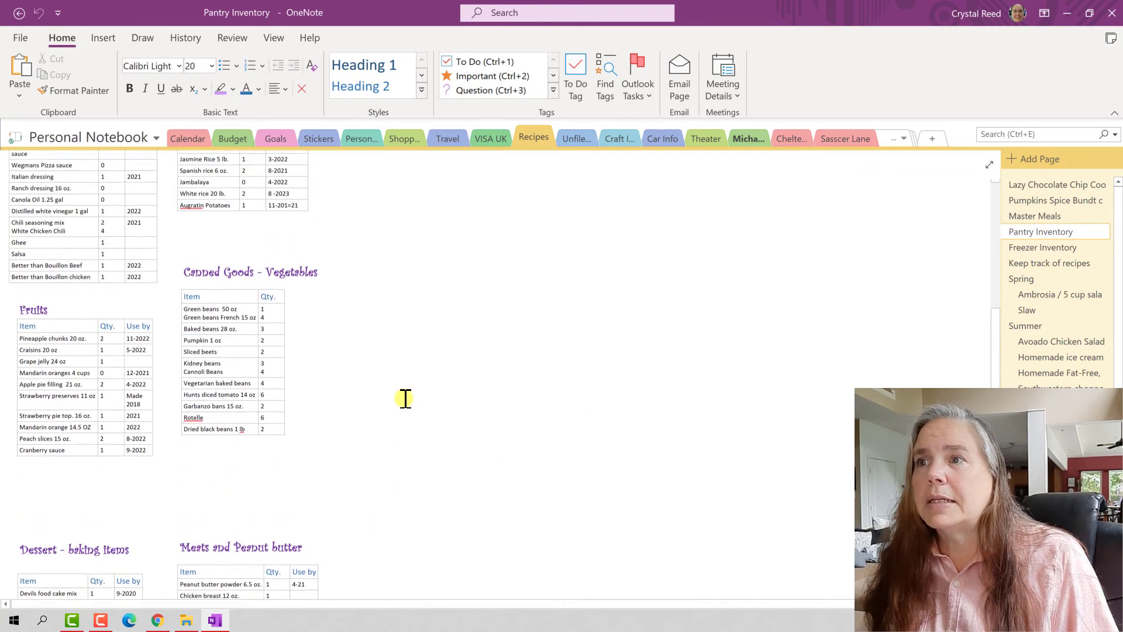
scroll(406, 399, up, 3)
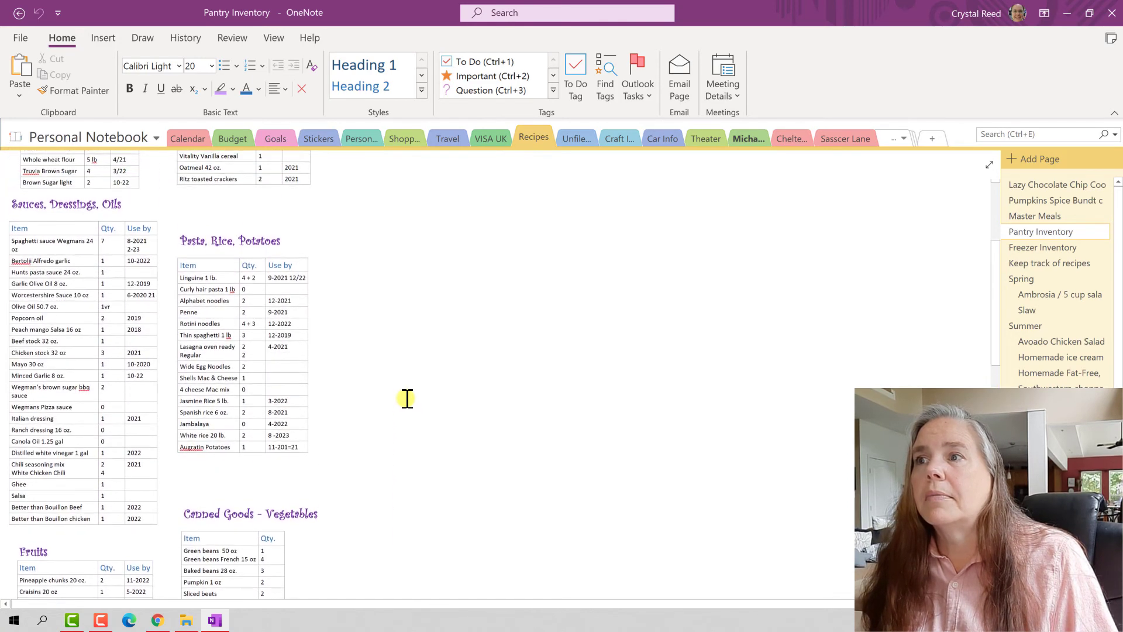
scroll(407, 398, up, 4)
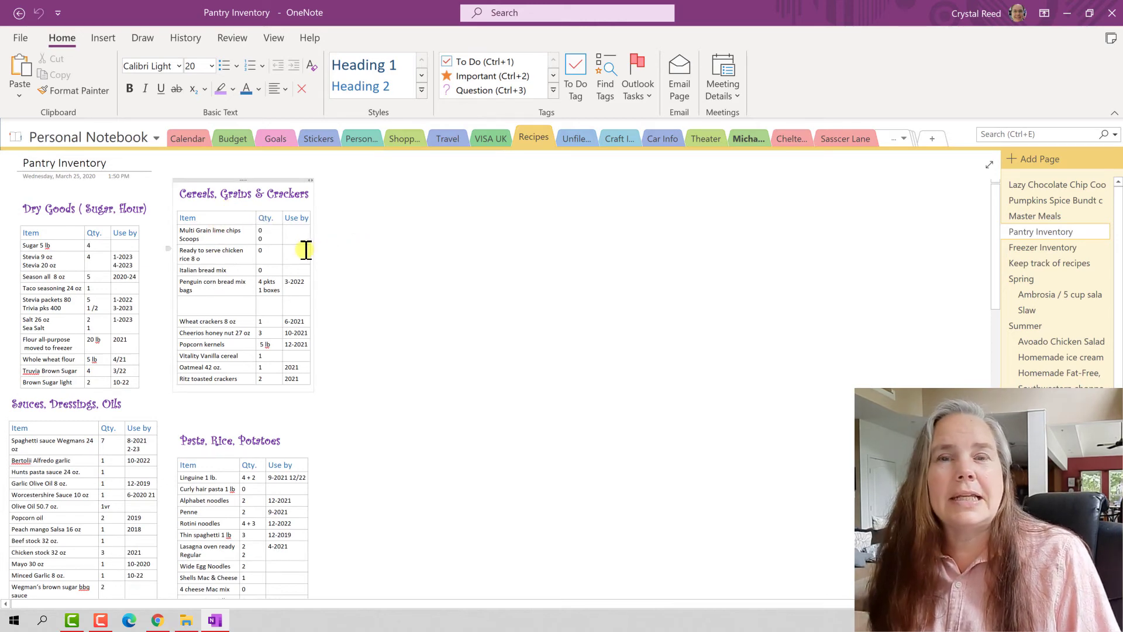
scroll(304, 251, down, 3)
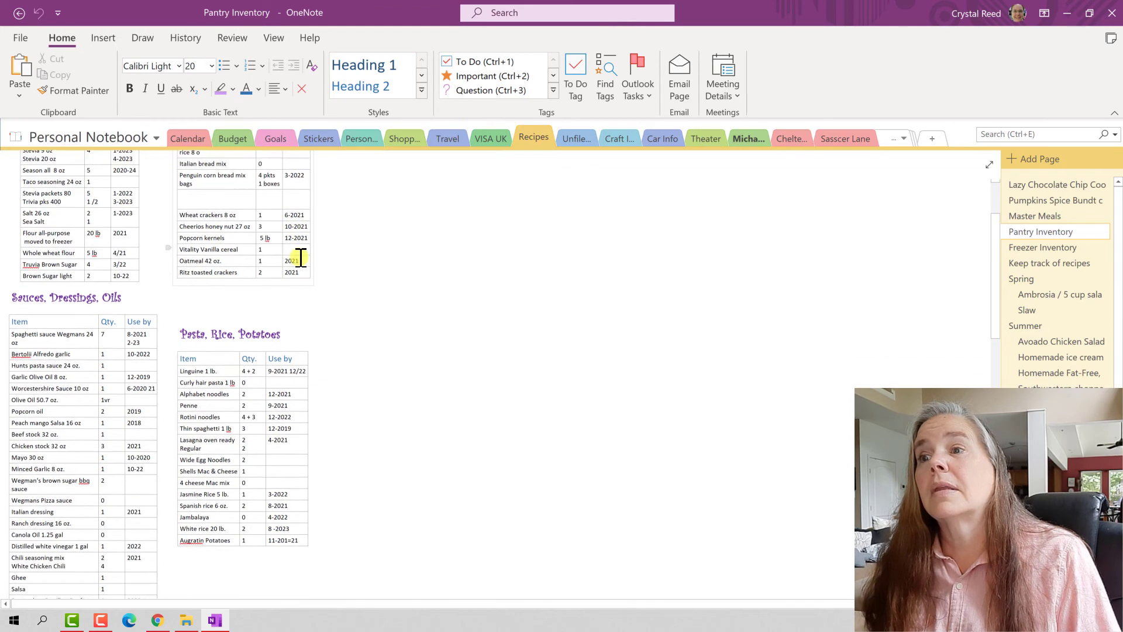
scroll(301, 258, down, 1)
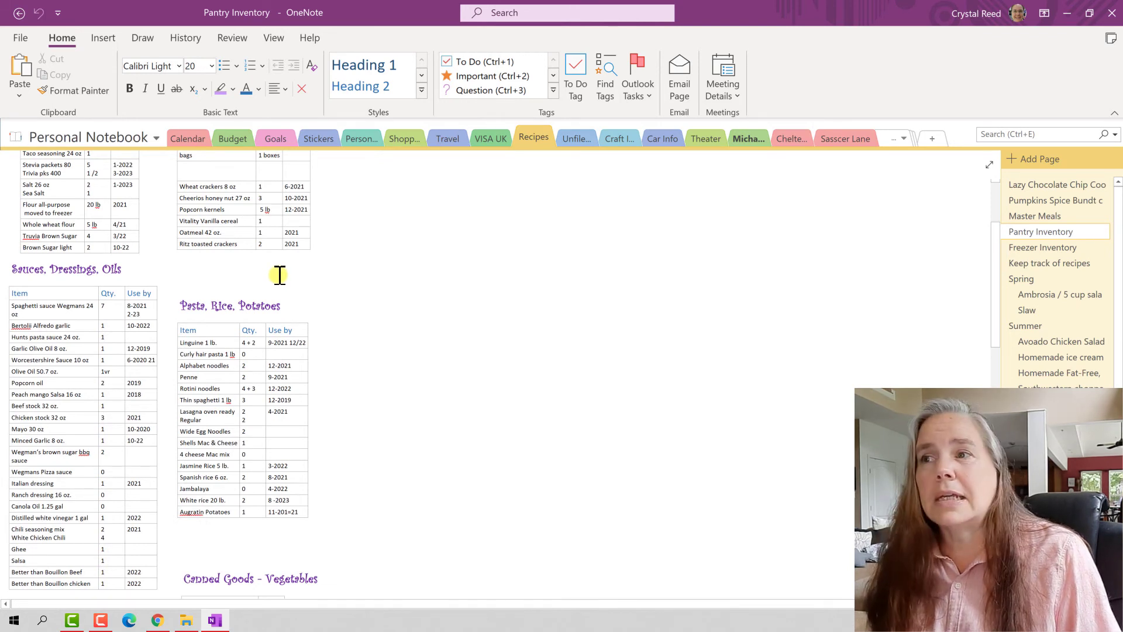
Search all notebooks for Hamburger and open the Freezer Inventory page from the results
click(1019, 134)
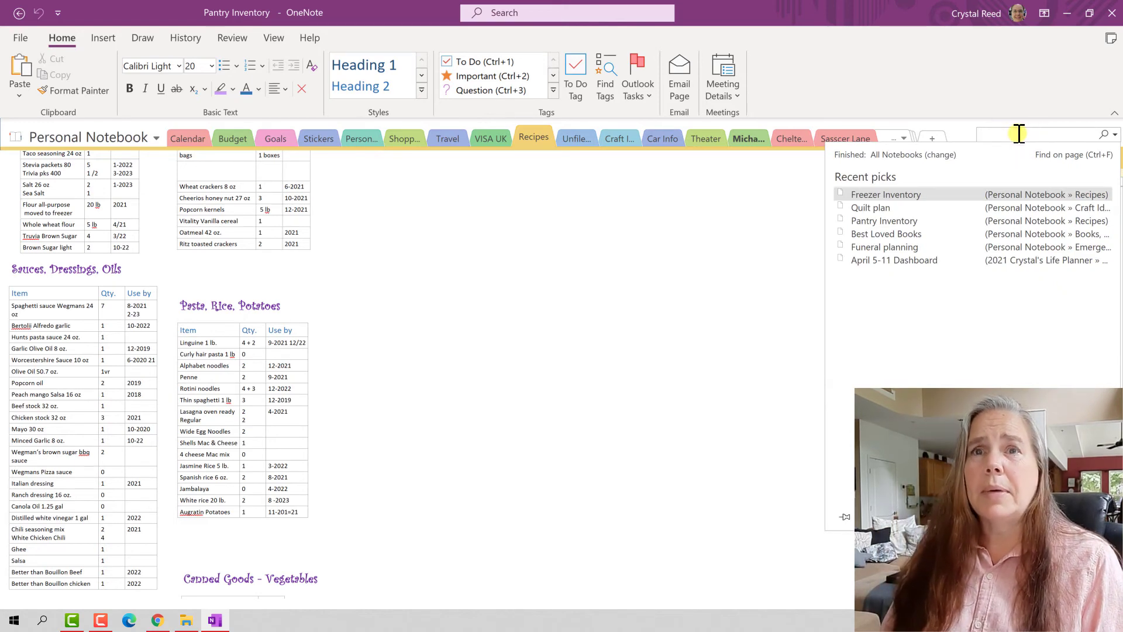
text(H)
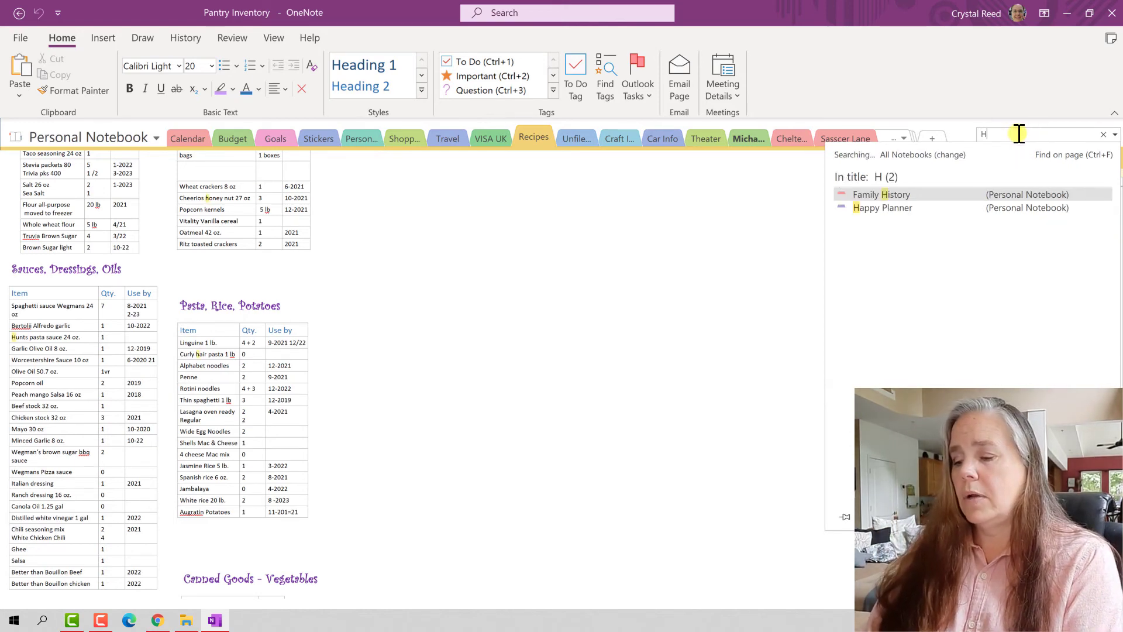
text(amburger)
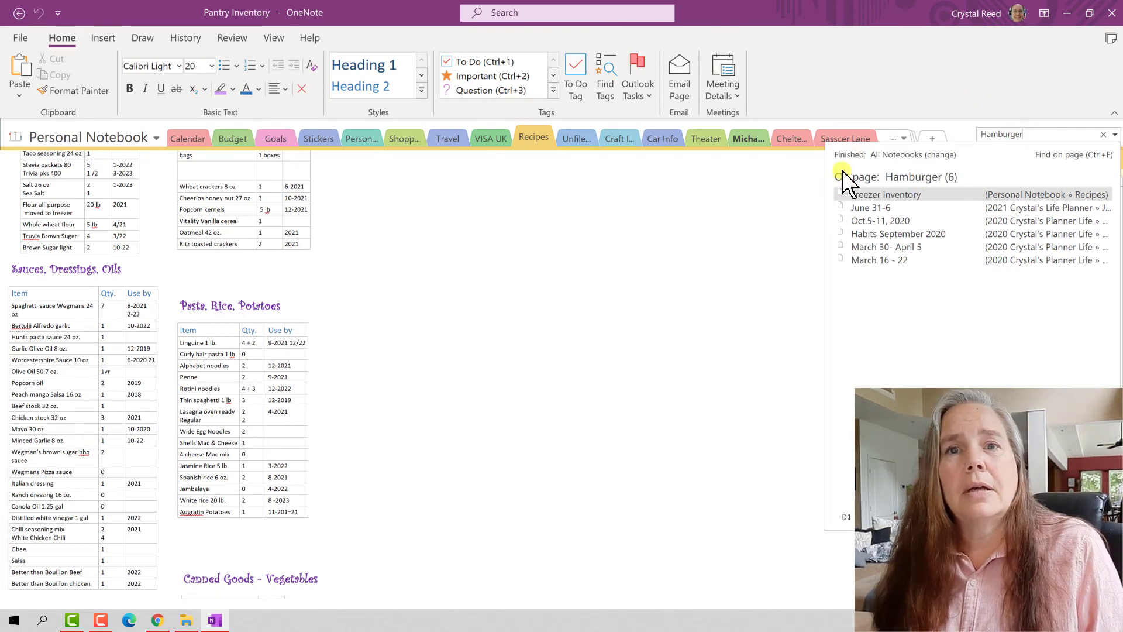
click(906, 191)
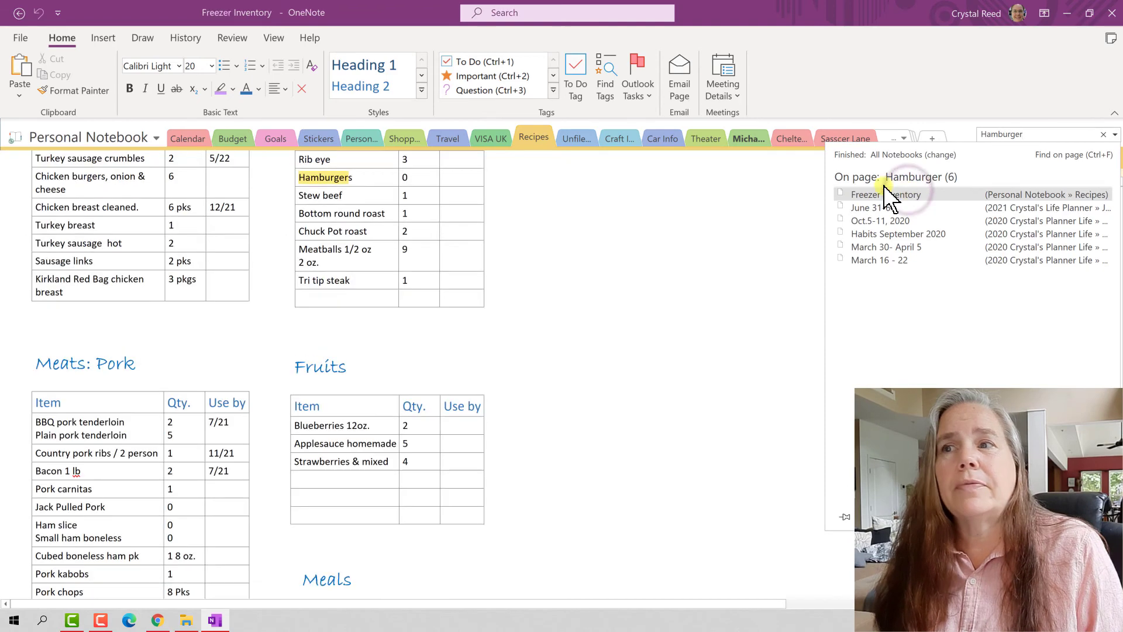